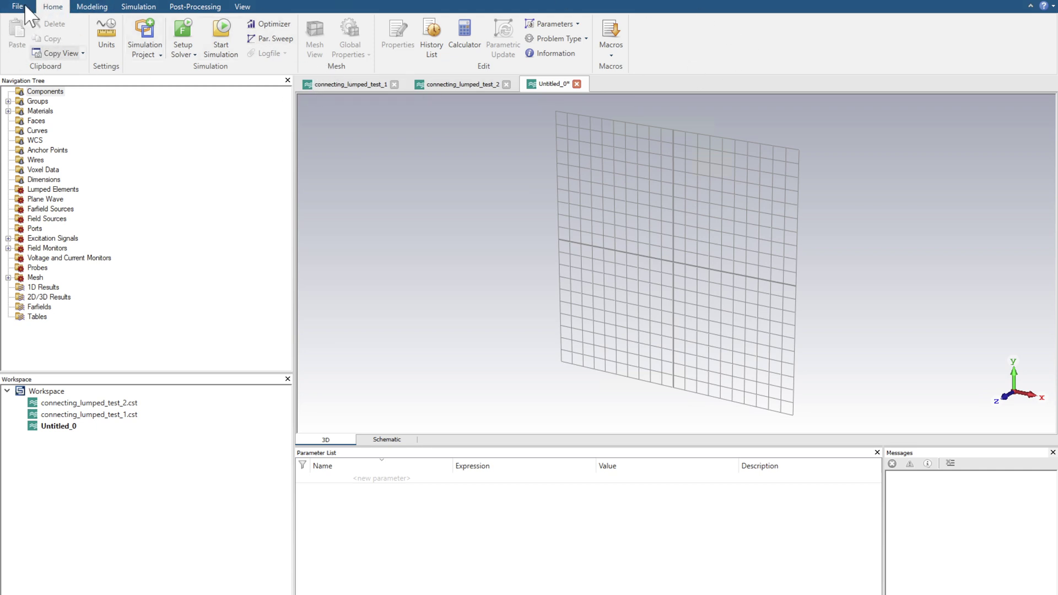
Look through the modeling, simulation, post-processing and view commands and the list of available solvers
{"action": "left_click", "coordinate": [88, 7]}
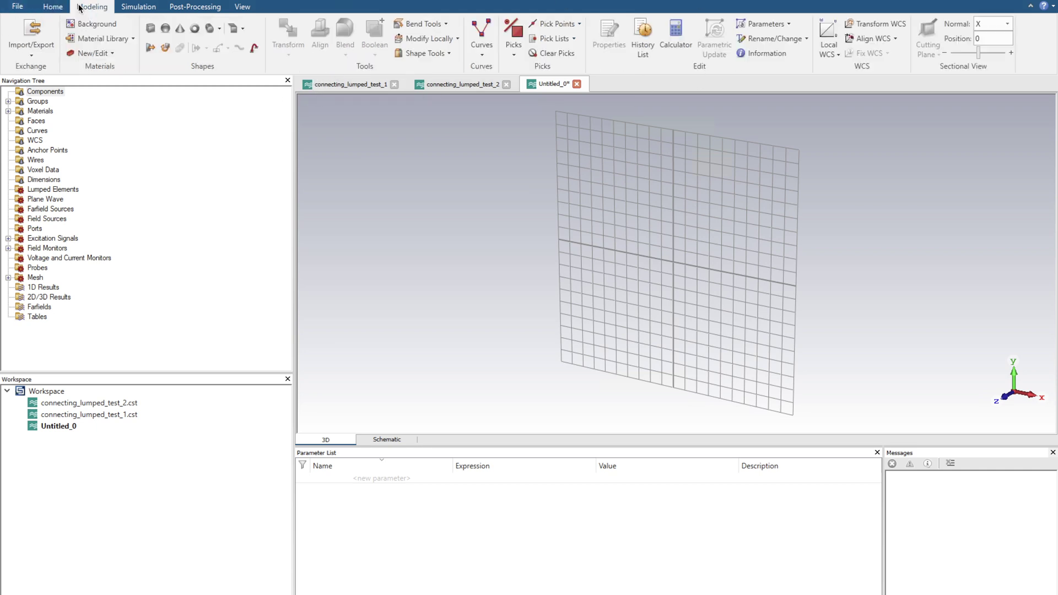
{"action": "left_click", "coordinate": [133, 8]}
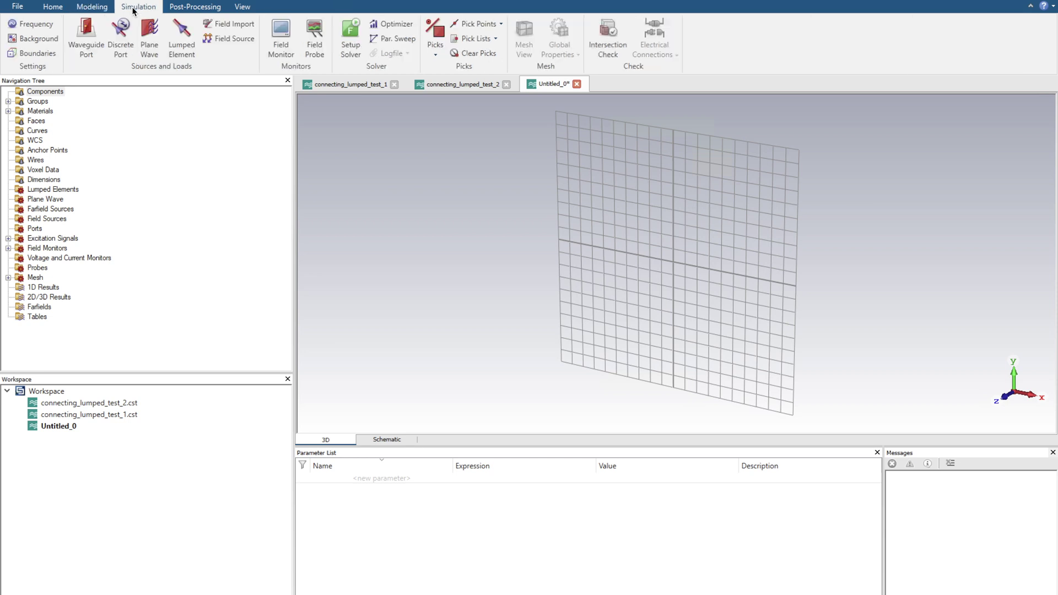
{"action": "left_click", "coordinate": [198, 8]}
{"action": "left_click", "coordinate": [244, 9]}
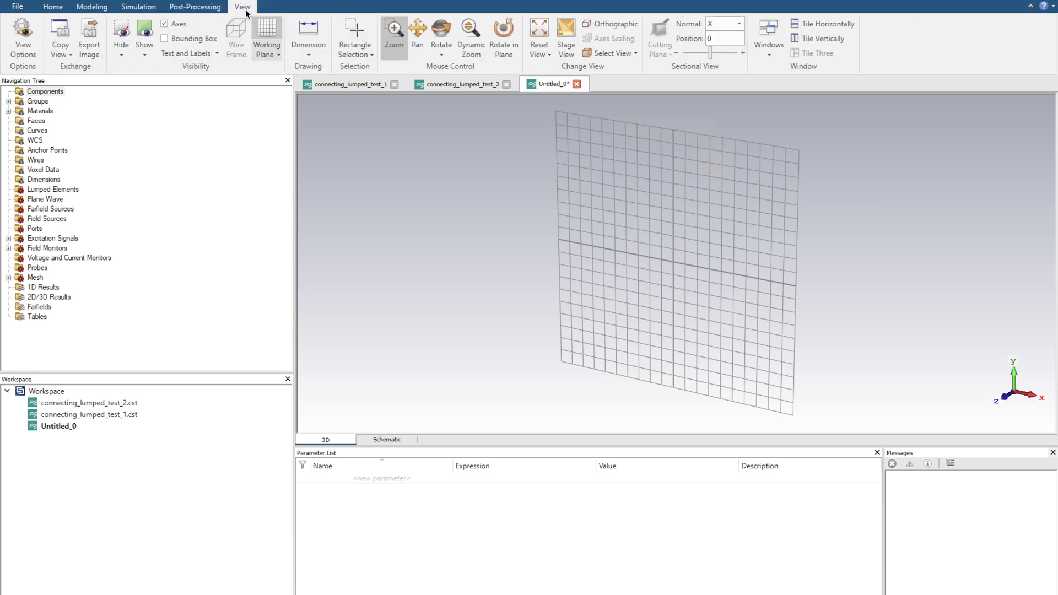
{"action": "left_click", "coordinate": [54, 7]}
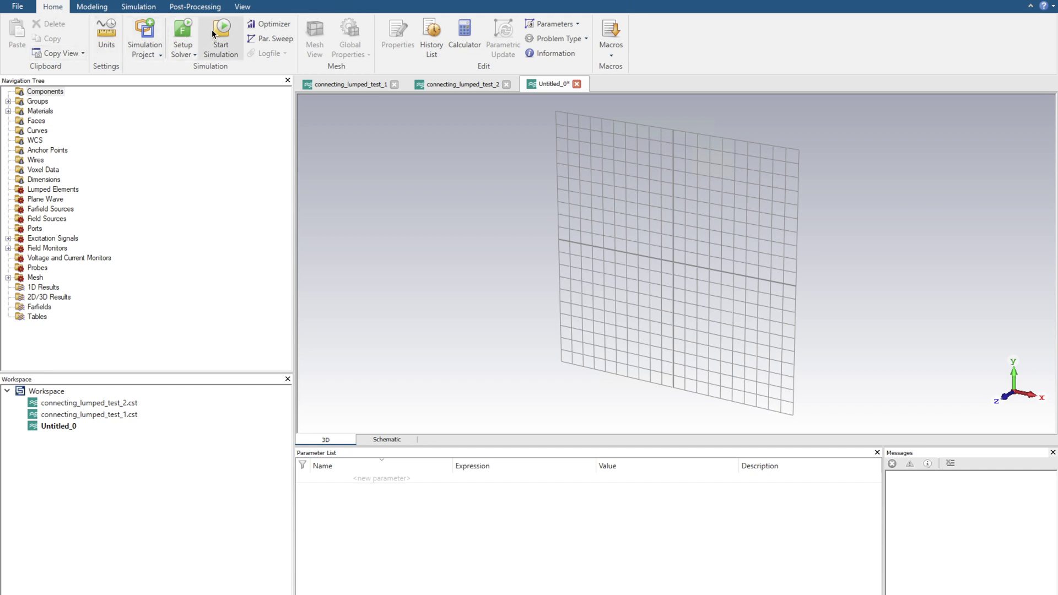
{"action": "left_click", "coordinate": [189, 51]}
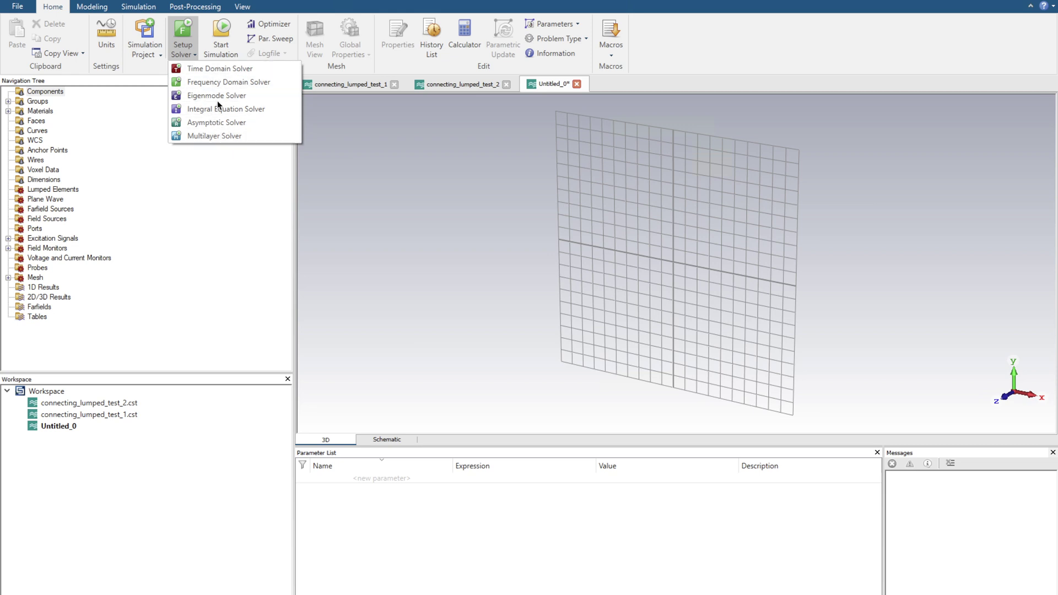
{"action": "left_click", "coordinate": [192, 53]}
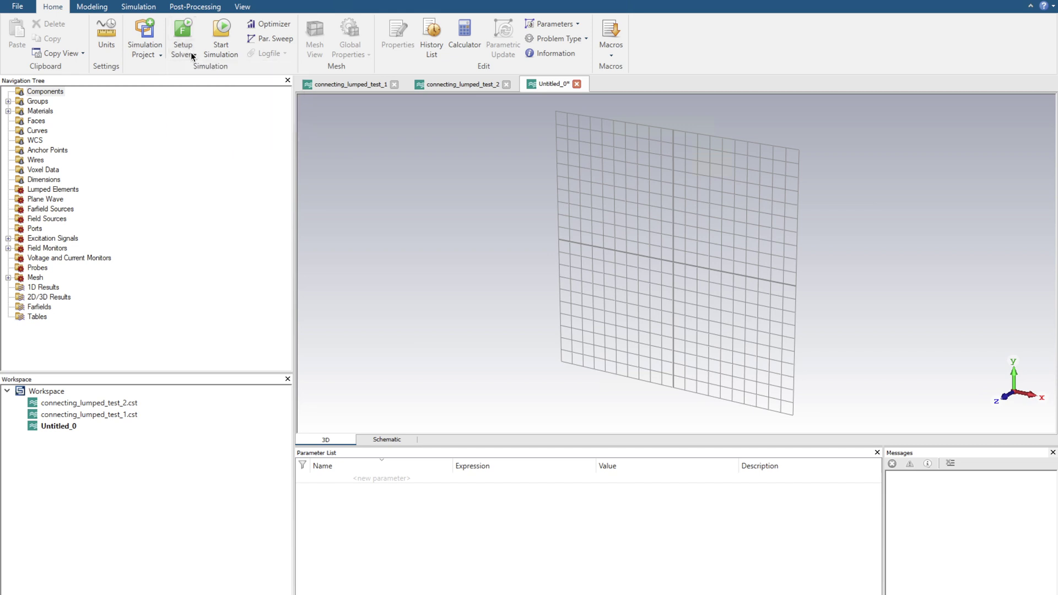
Open the analytical line impedance calculation macro, view its Thin Microstrip setup, and exit it
{"action": "left_click", "coordinate": [609, 56]}
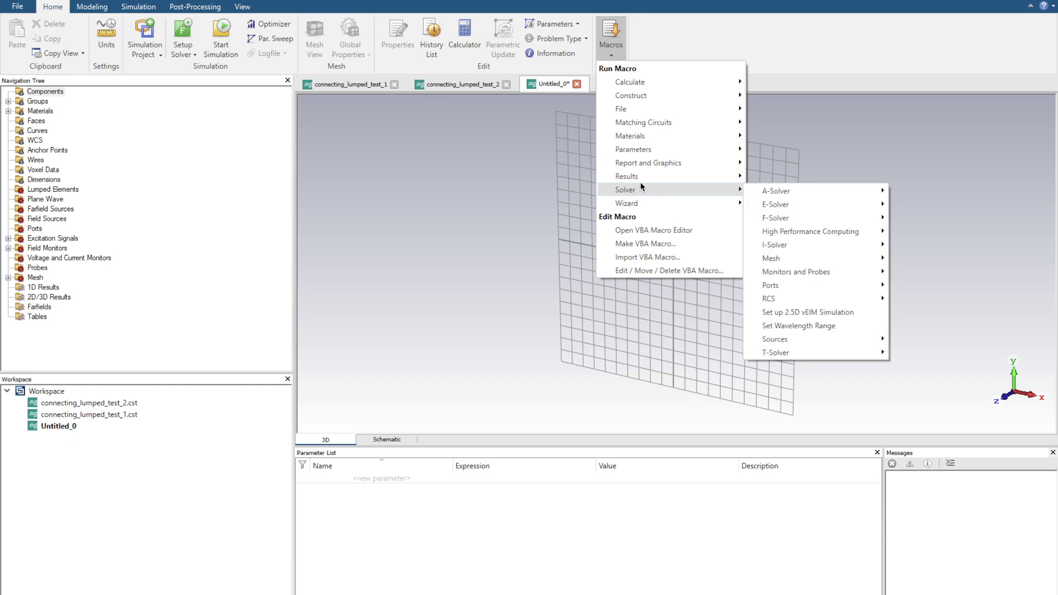
{"action": "mouse_move", "coordinate": [683, 81]}
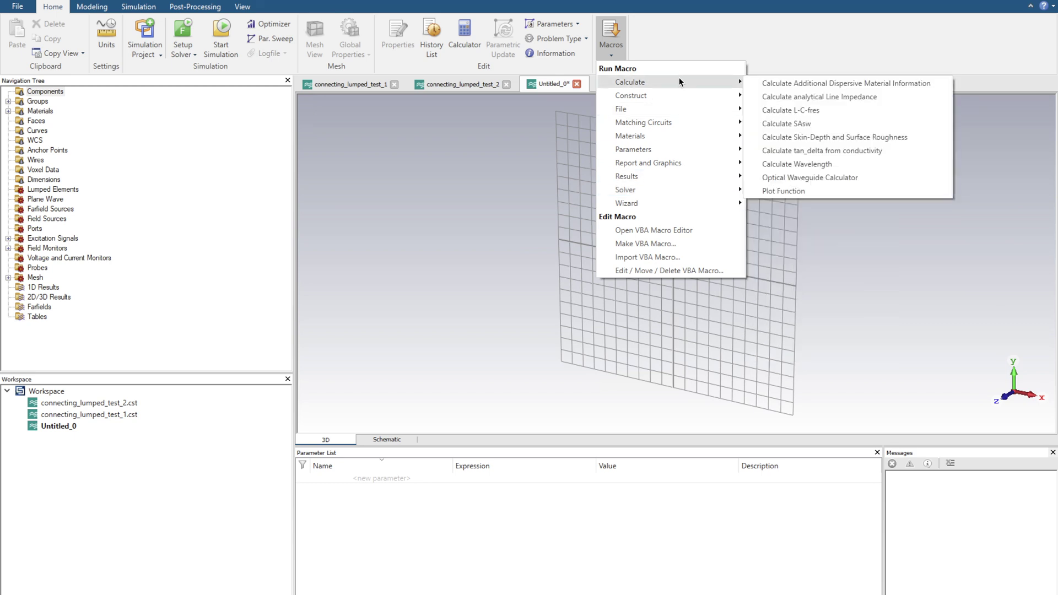
{"action": "left_click", "coordinate": [806, 97]}
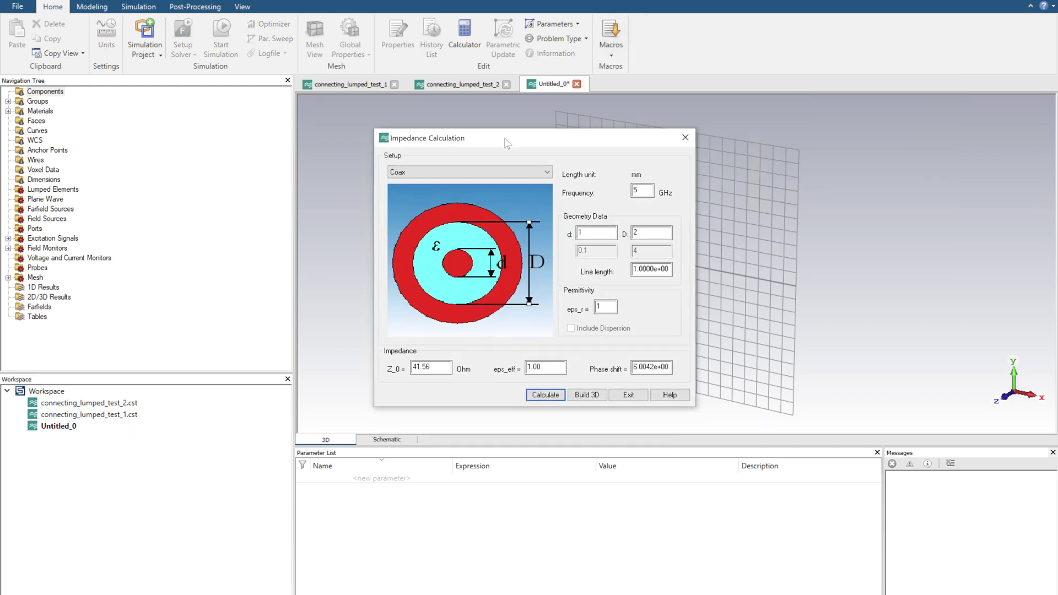
{"action": "left_click", "coordinate": [502, 175]}
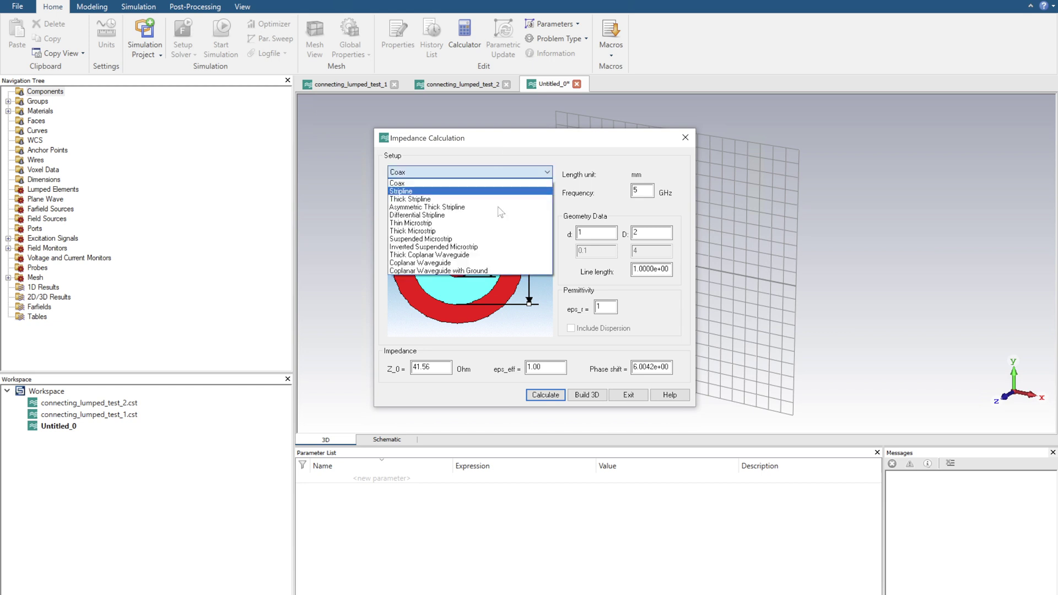
{"action": "left_click", "coordinate": [435, 223]}
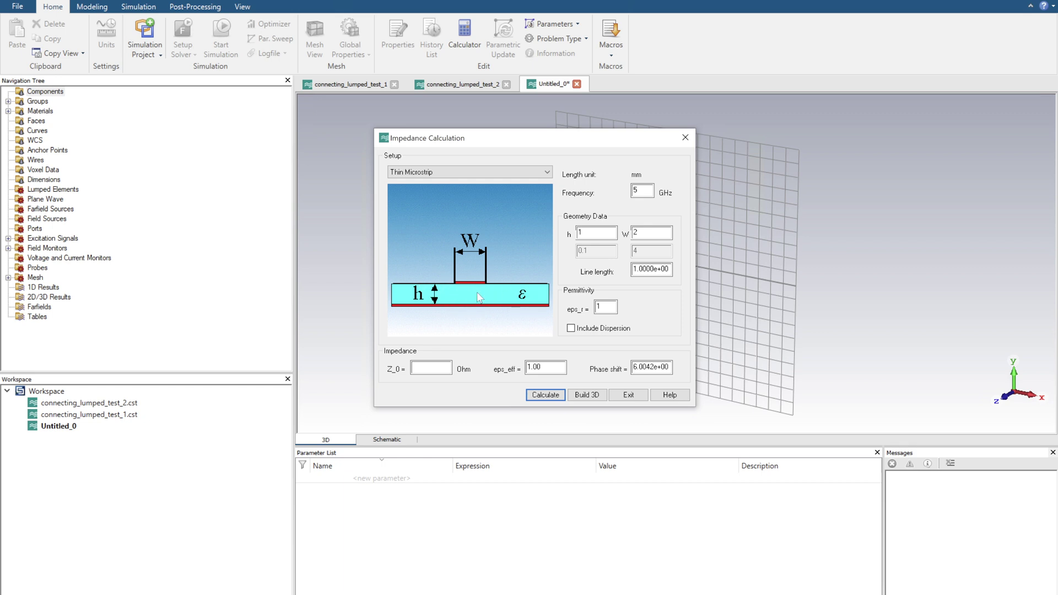
{"action": "left_click", "coordinate": [628, 395]}
Open the solver macro that calculates the port extension coefficient, view its inputs, and close it
{"action": "left_click", "coordinate": [615, 44]}
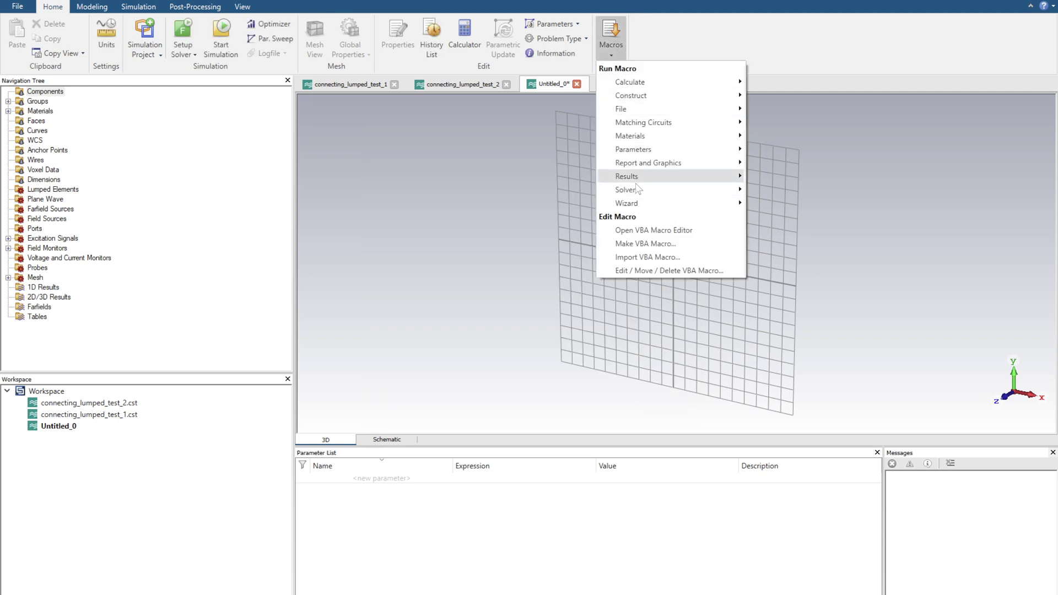
{"action": "mouse_move", "coordinate": [657, 190]}
{"action": "mouse_move", "coordinate": [782, 289]}
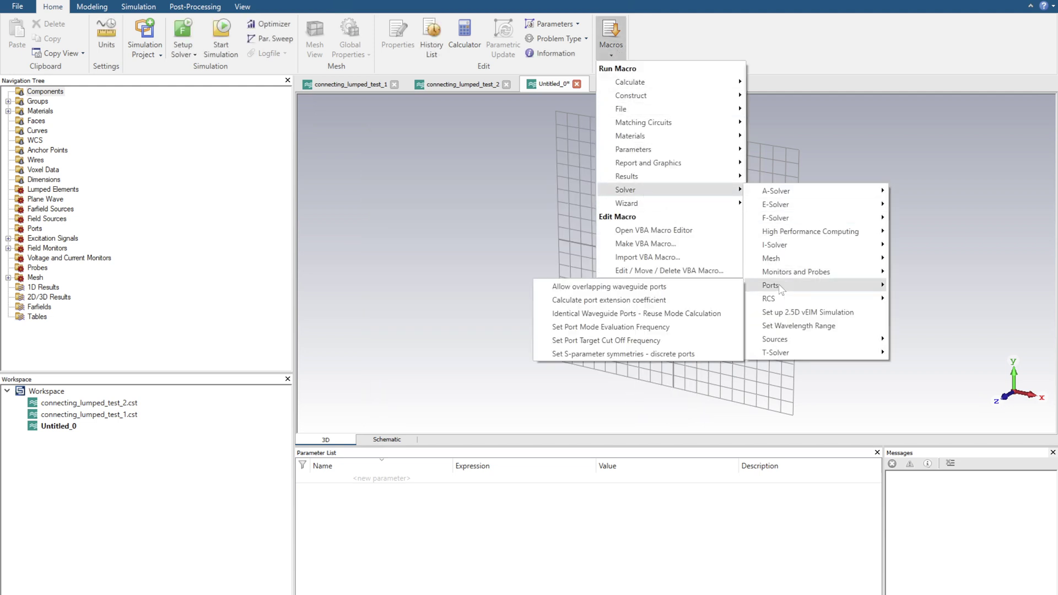
{"action": "left_click", "coordinate": [674, 307]}
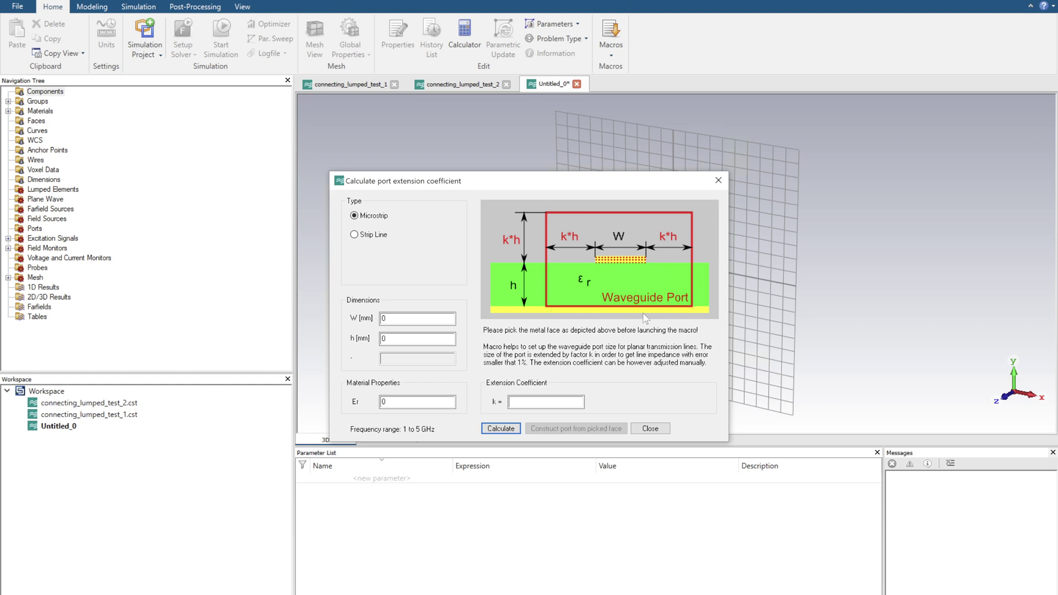
{"action": "left_click", "coordinate": [651, 429]}
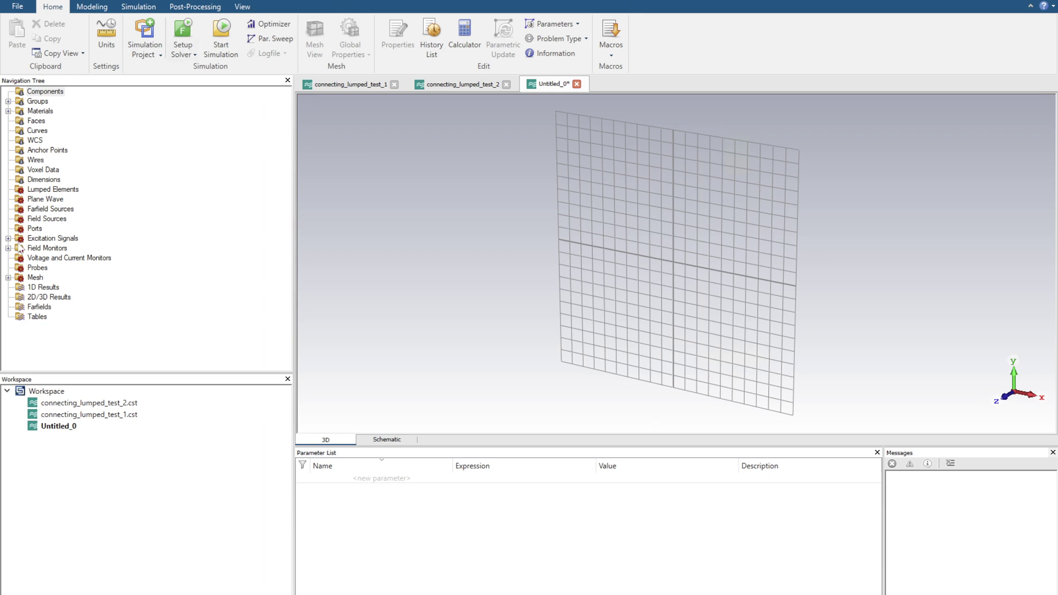
Create a parameter named w_50 with the expression 1.3
{"action": "left_click", "coordinate": [24, 94]}
{"action": "left_click", "coordinate": [374, 477]}
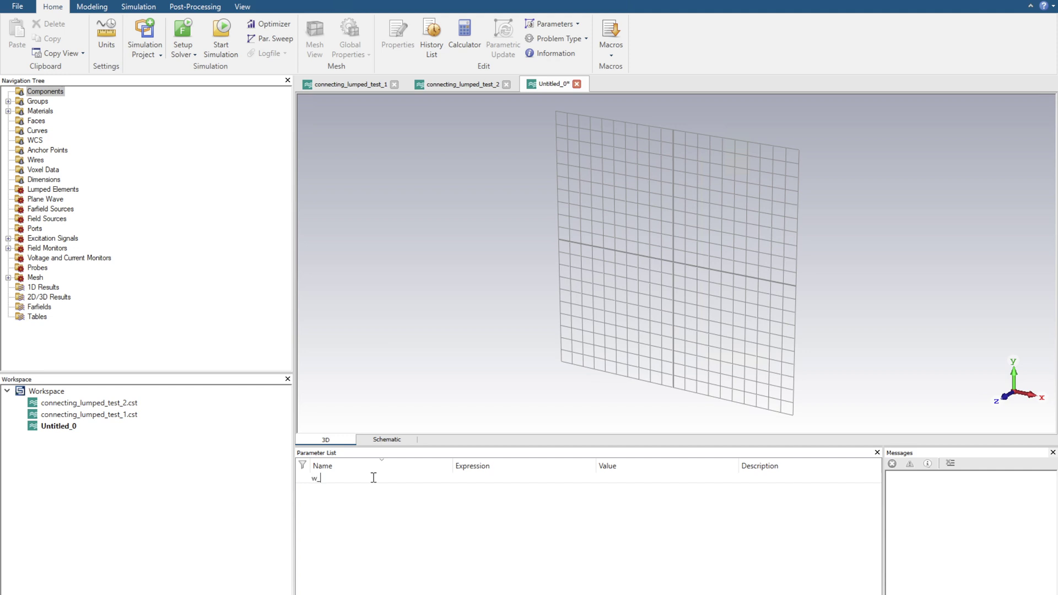
{"action": "key", "text": "Return"}
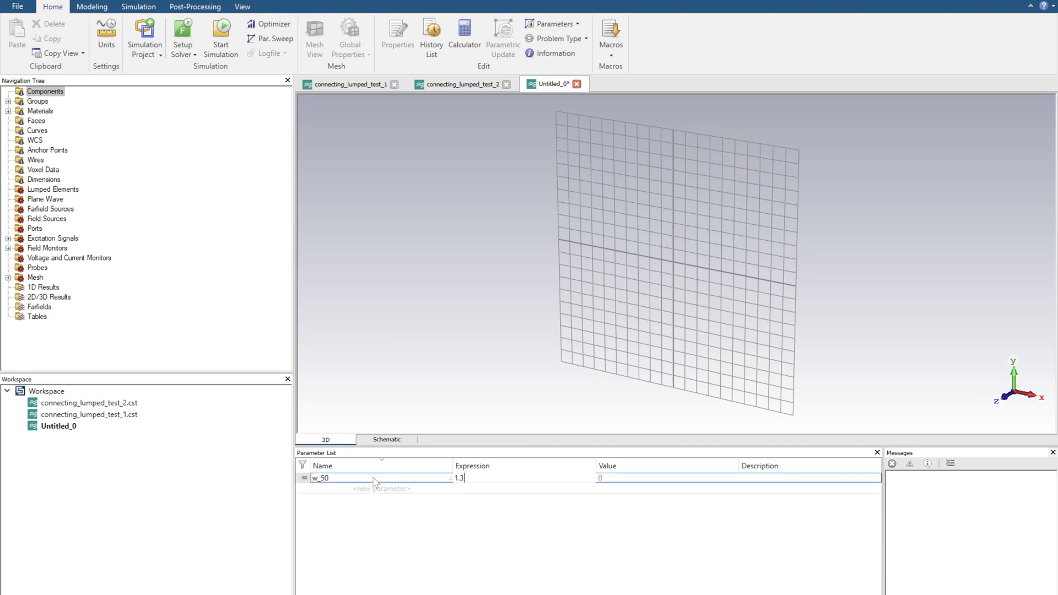
{"action": "key", "text": "Return"}
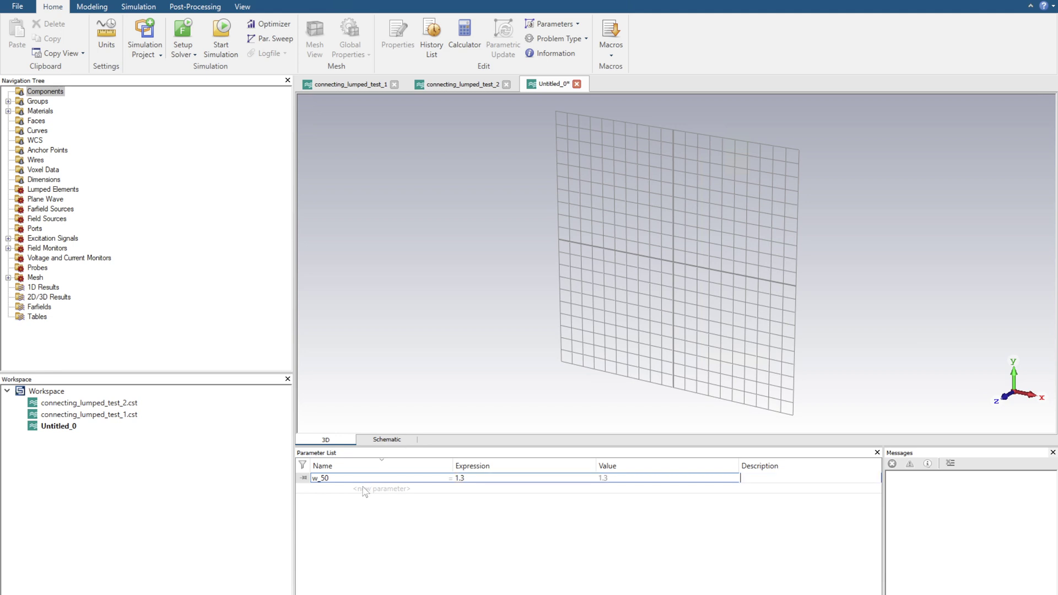
Add a second parameter named substrate with the expression w_50*10
{"action": "left_click", "coordinate": [363, 487]}
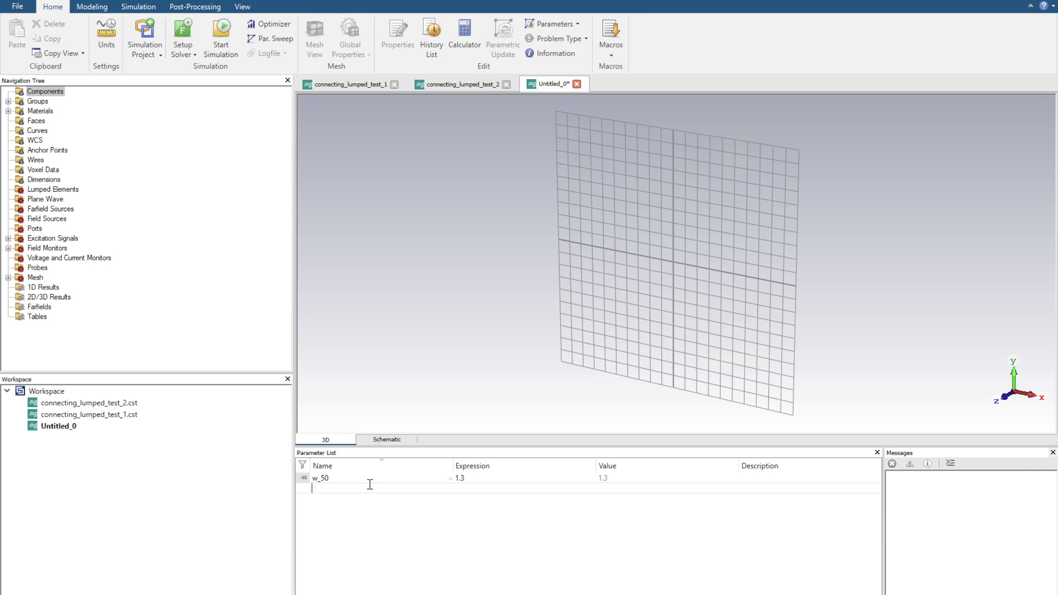
{"action": "key", "text": "Return"}
{"action": "type", "text": "w_50*10"}
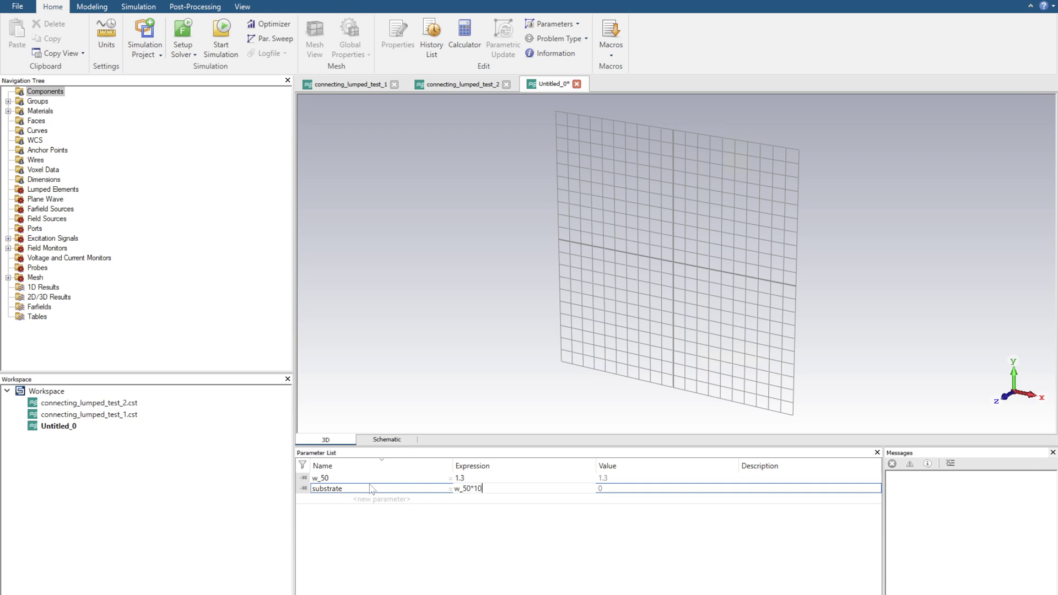
{"action": "key", "text": "Return"}
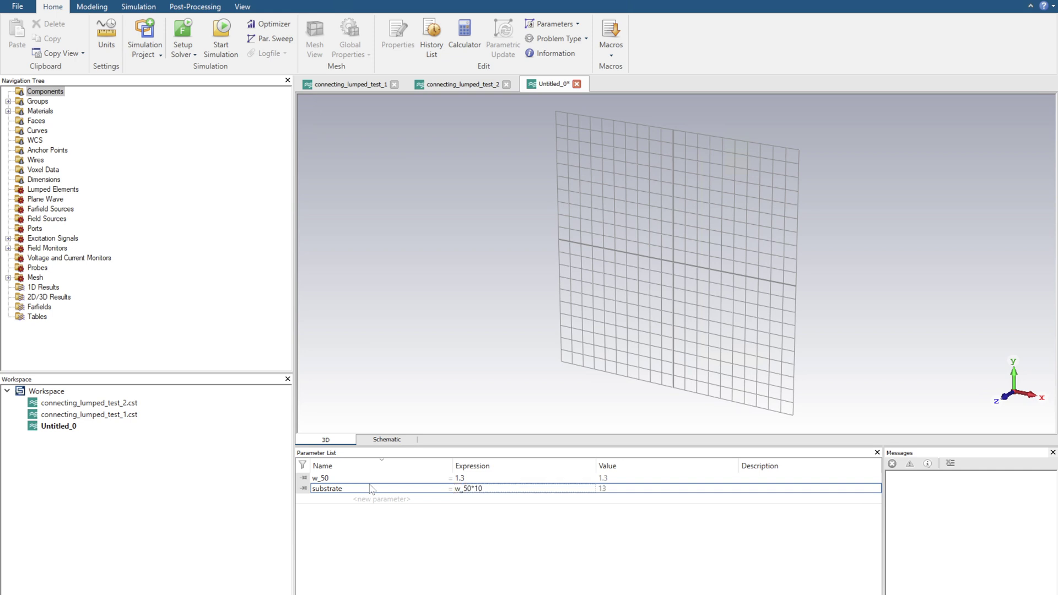
{"action": "left_click", "coordinate": [662, 491]}
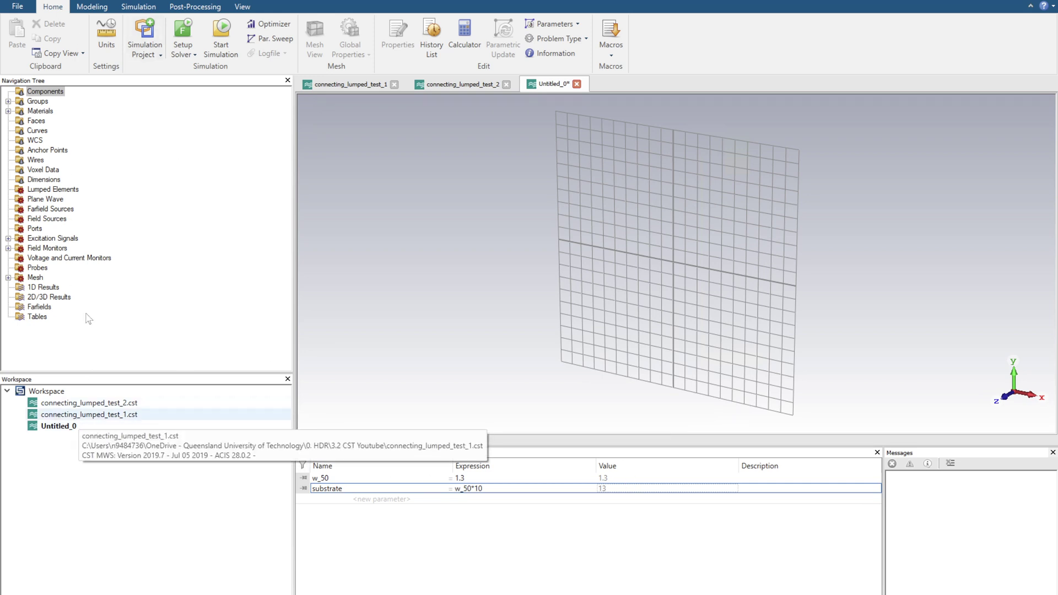
{"action": "left_click", "coordinate": [103, 7]}
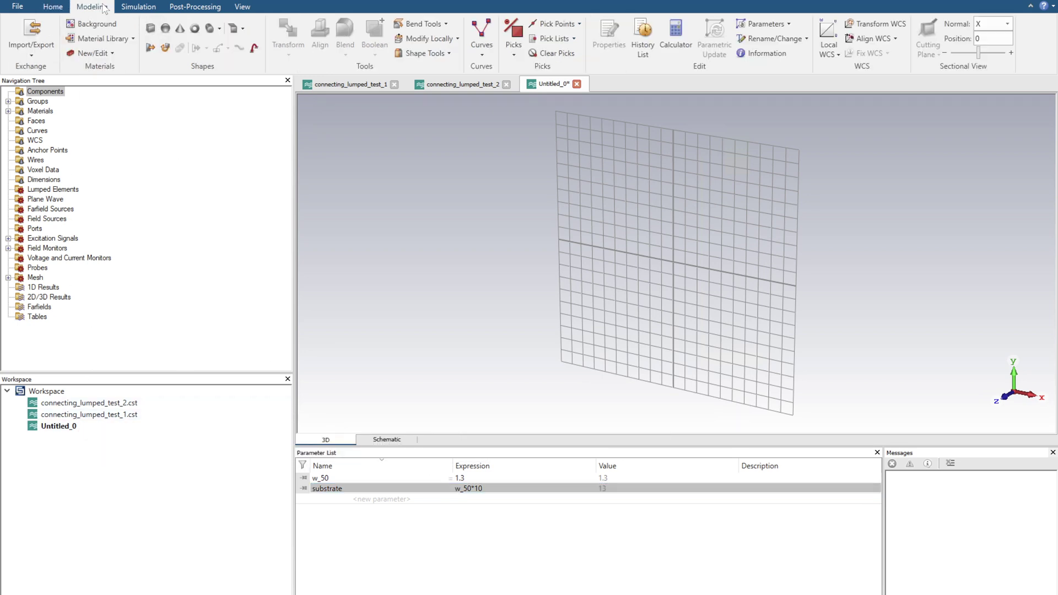
{"action": "left_click", "coordinate": [150, 31]}
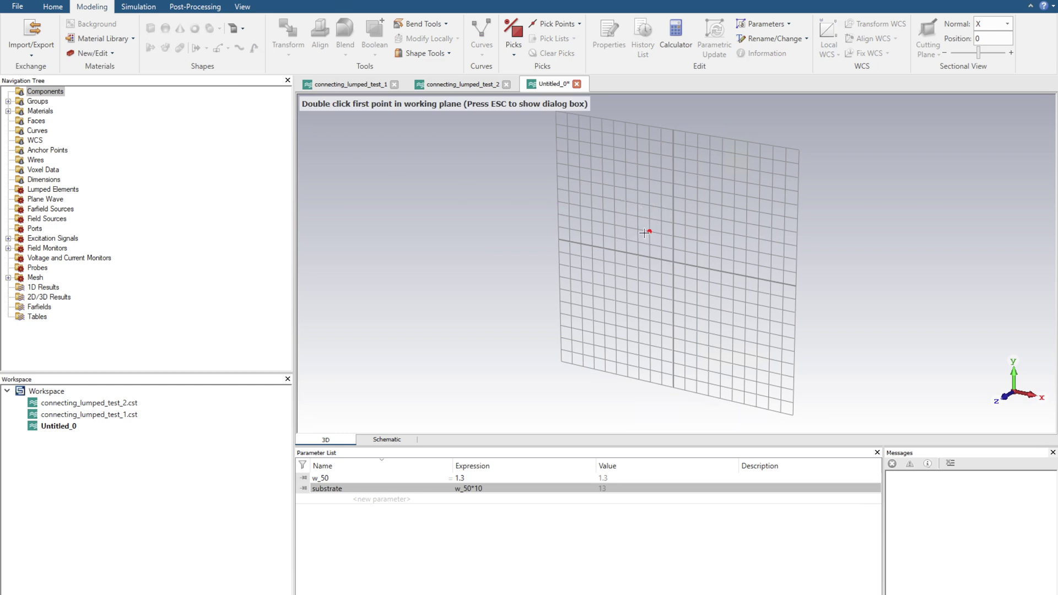
{"action": "key", "text": "Escape"}
{"action": "left_click_drag", "start_coordinate": [895, 1], "coordinate": [731, 123]}
{"action": "left_click", "coordinate": [602, 146]}
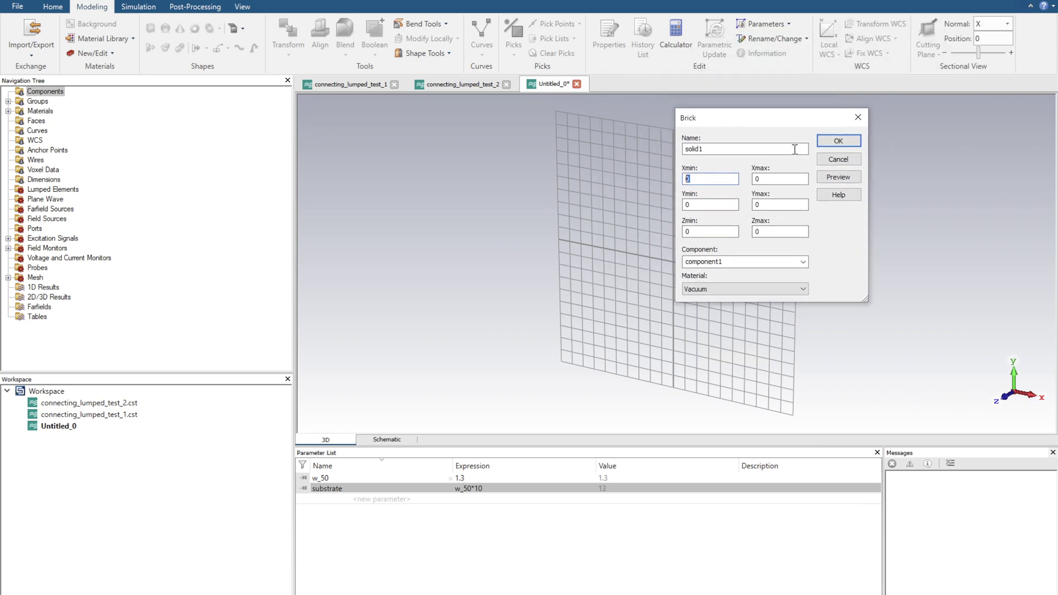
{"action": "left_click", "coordinate": [838, 159]}
Draw a brick on the working plane from about X -3, Y 4 to X 4, Y -4, with a height of about 9
{"action": "left_click", "coordinate": [150, 29]}
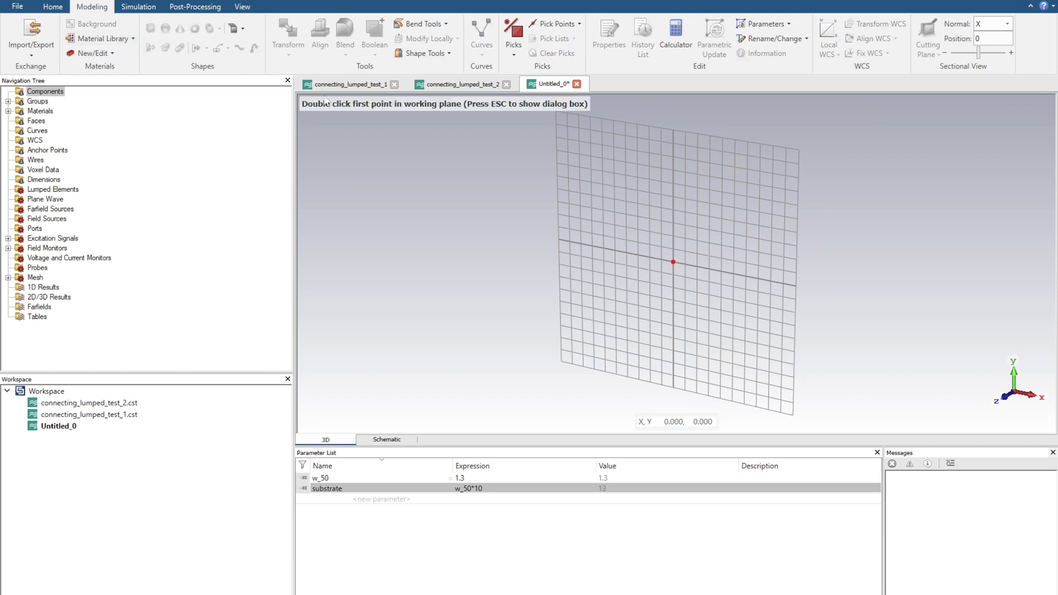
{"action": "double_click", "coordinate": [634, 204]}
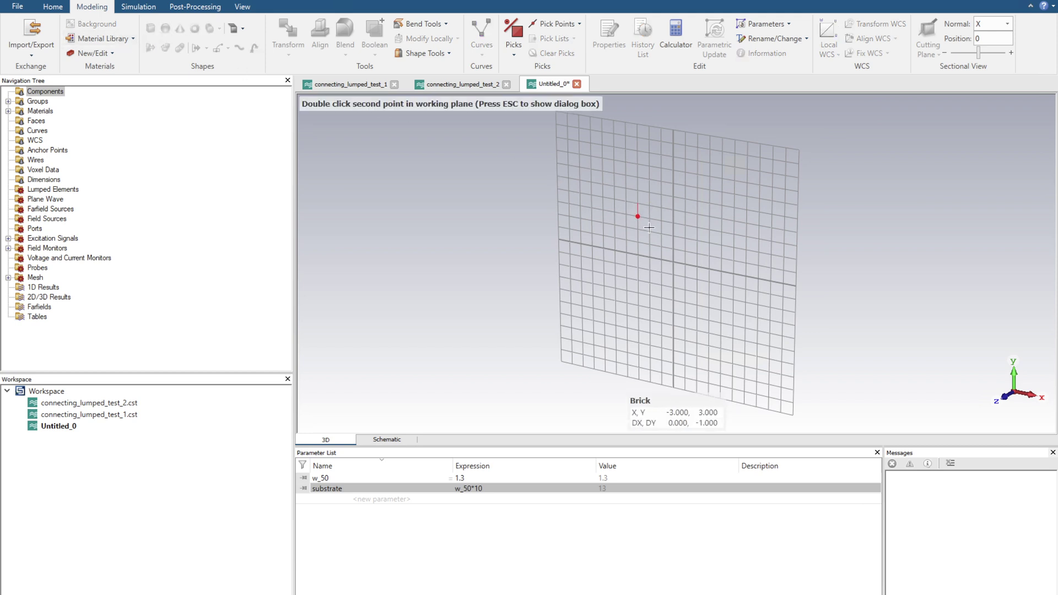
{"action": "double_click", "coordinate": [715, 320]}
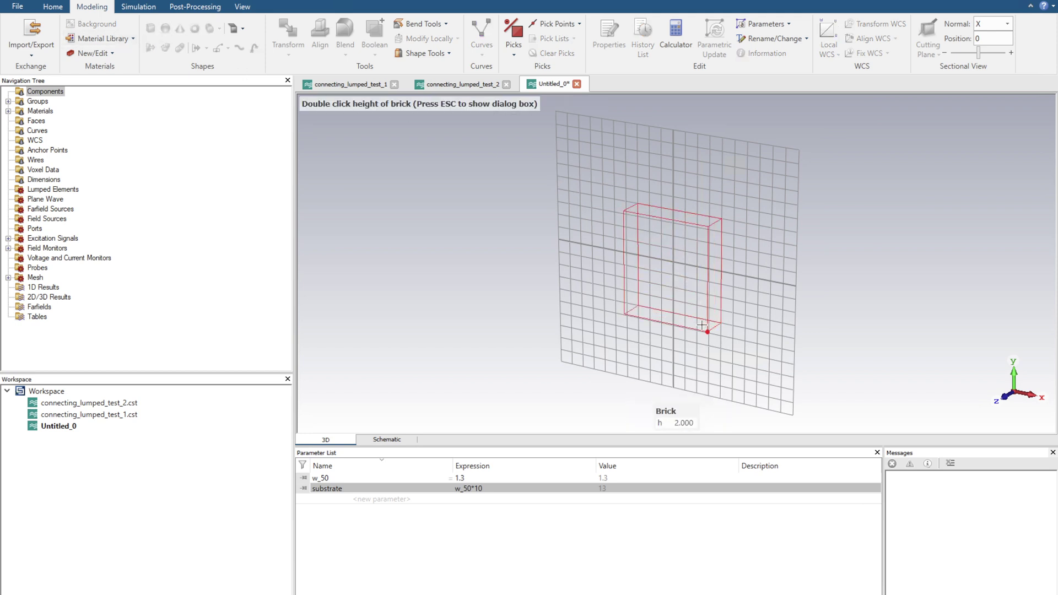
{"action": "double_click", "coordinate": [658, 344]}
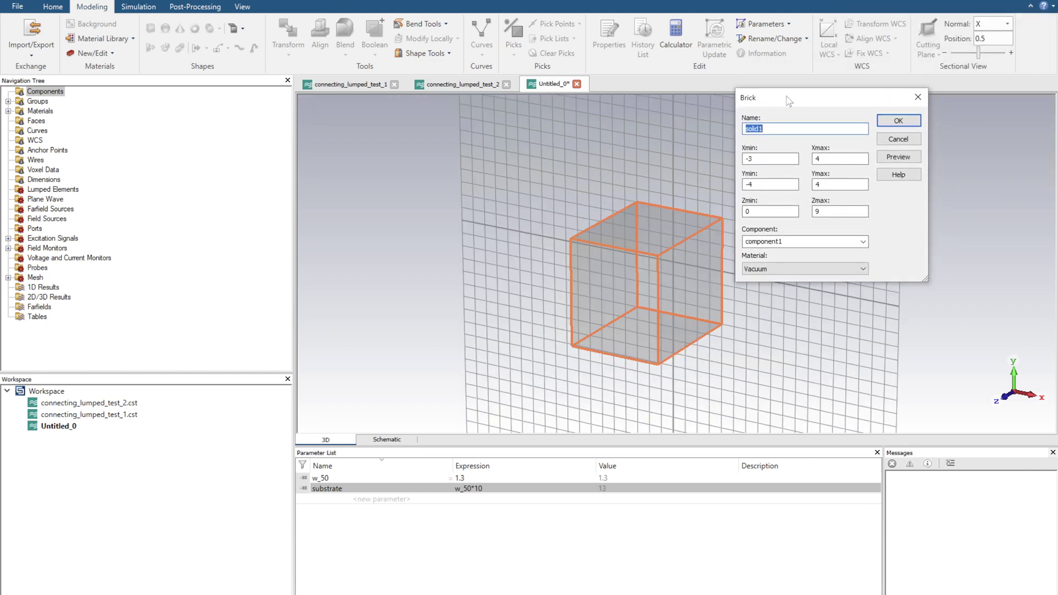
Set the brick's Xmin to -4, preview the shape, and assign PEC as its material
{"action": "left_click", "coordinate": [752, 161]}
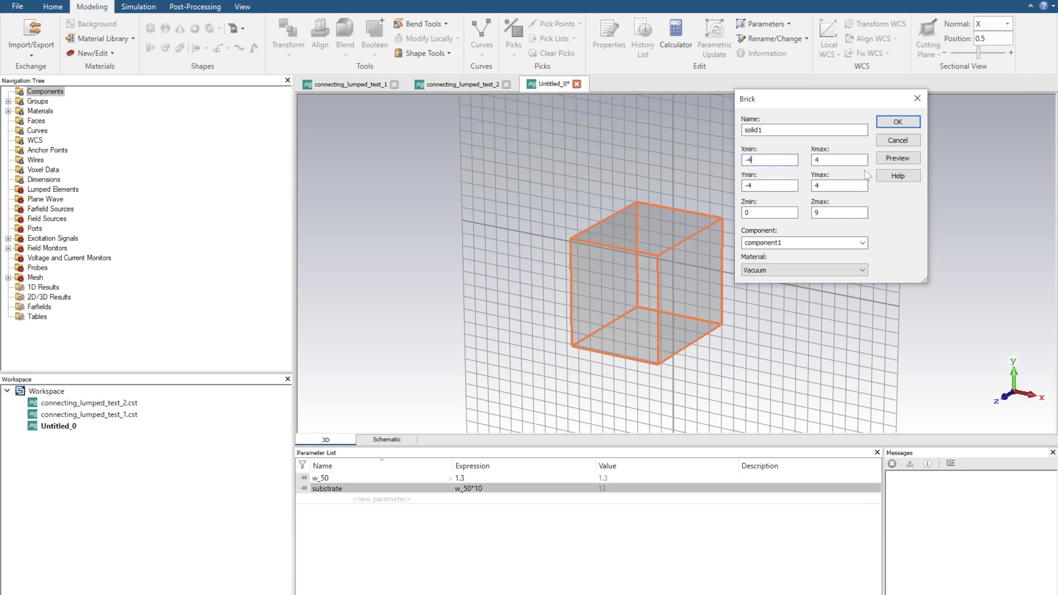
{"action": "left_click", "coordinate": [895, 159]}
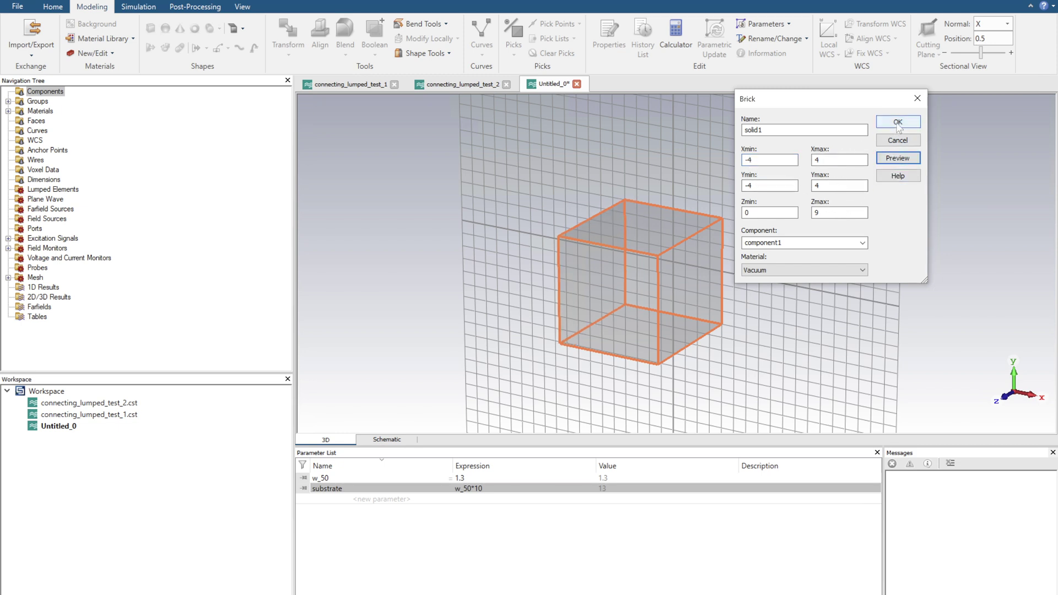
{"action": "left_click", "coordinate": [802, 271]}
{"action": "left_click", "coordinate": [877, 254]}
{"action": "left_click", "coordinate": [820, 270]}
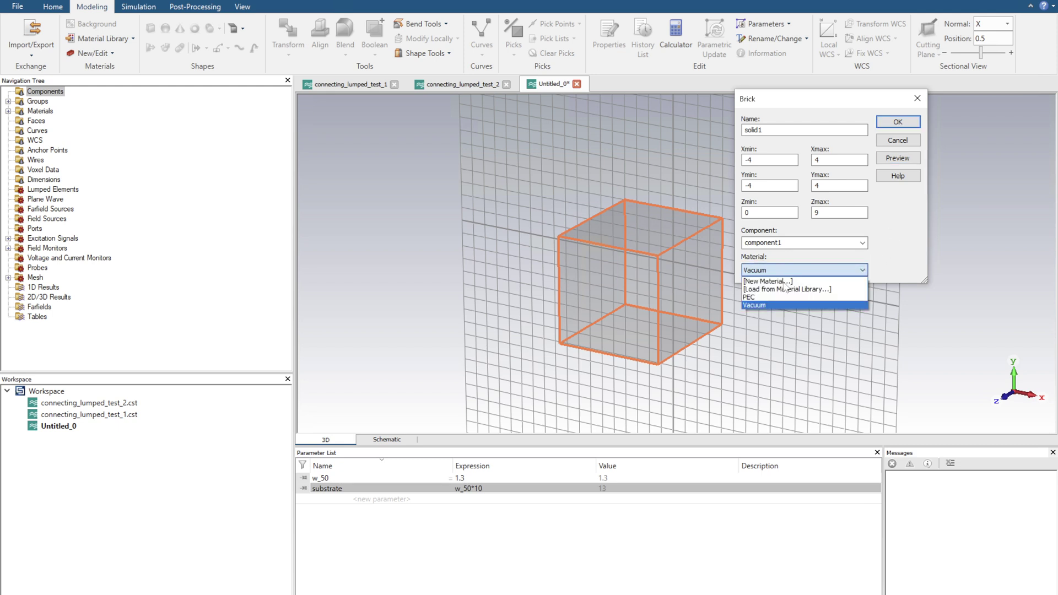
{"action": "left_click", "coordinate": [756, 298]}
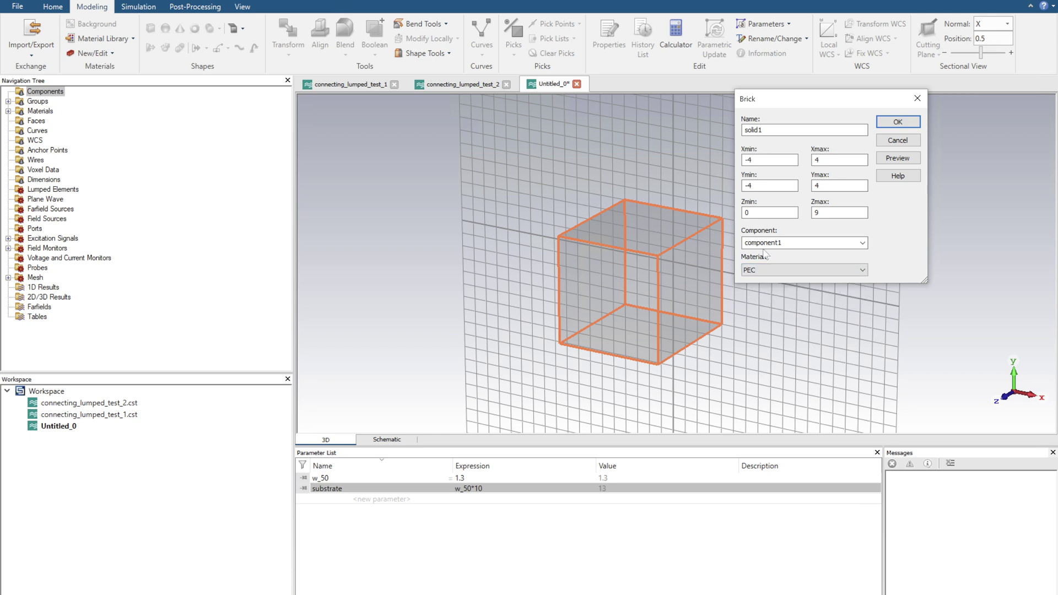
Name the brick cube and create it in component1
{"action": "left_click", "coordinate": [896, 122]}
{"action": "type", "text": "cube"}
{"action": "left_click", "coordinate": [893, 123]}
Expand component1 under the model's components and select the cube solid
{"action": "left_click_drag", "start_coordinate": [646, 247], "coordinate": [591, 247]}
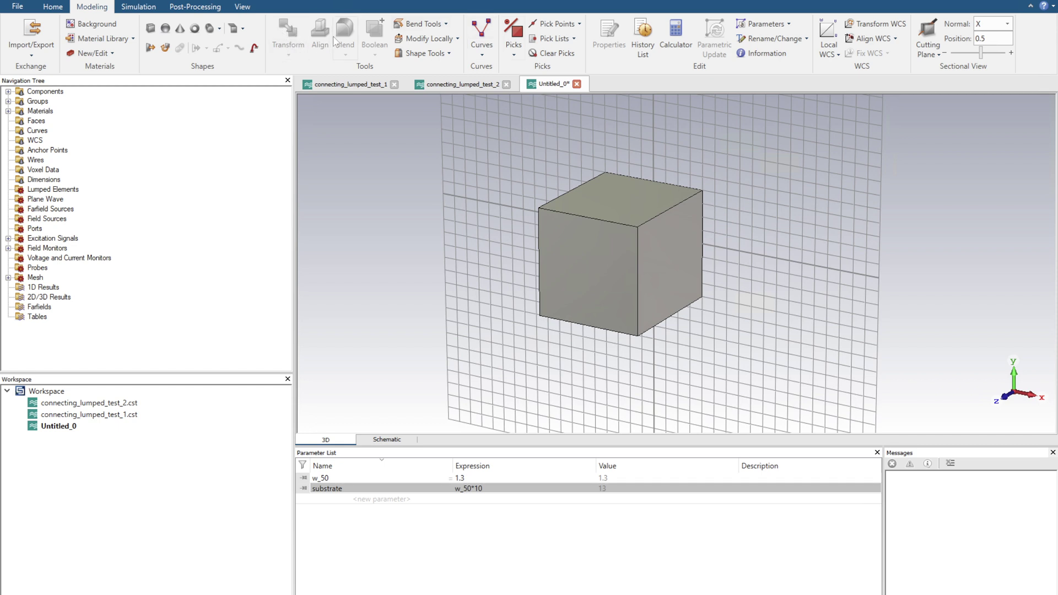
{"action": "left_click", "coordinate": [52, 92]}
{"action": "left_click", "coordinate": [7, 92]}
{"action": "left_click", "coordinate": [19, 101]}
{"action": "left_click", "coordinate": [64, 111]}
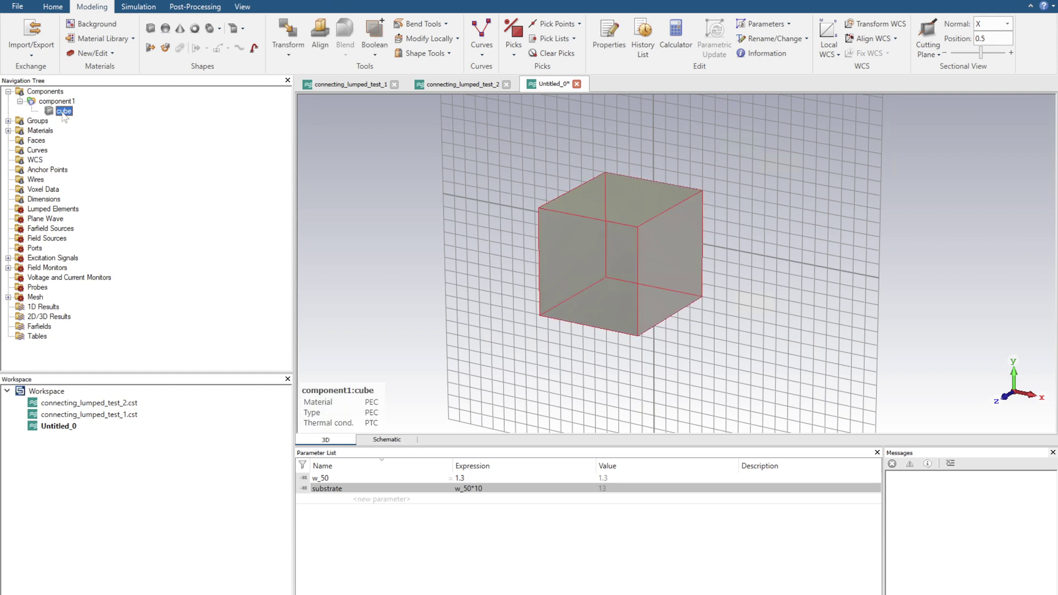
Translate the cube solid by 19 along Y, leaving the X and Z components of the vector at 0
{"action": "left_click", "coordinate": [302, 53]}
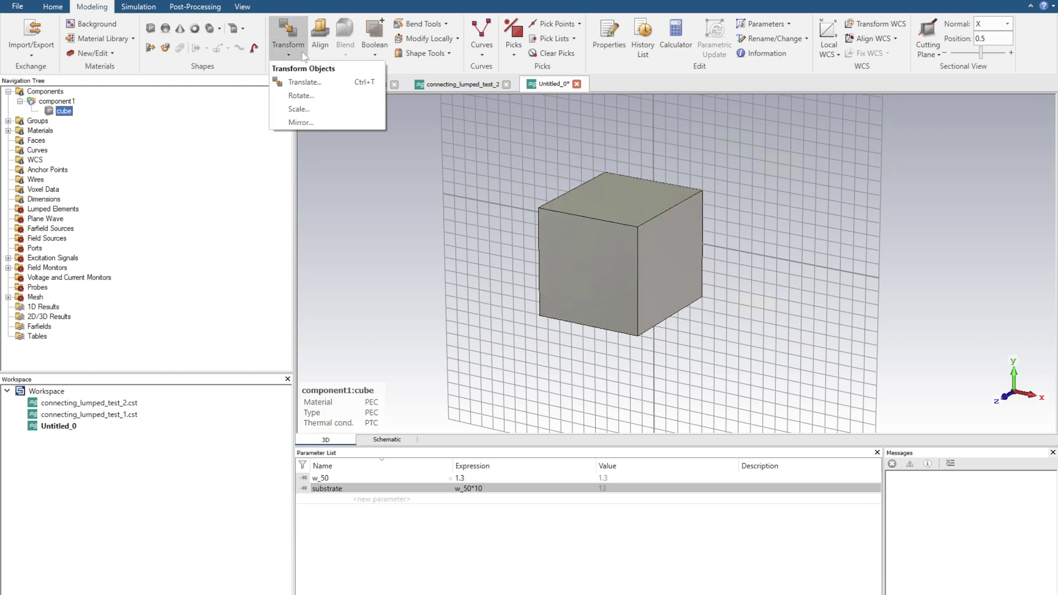
{"action": "left_click", "coordinate": [303, 83]}
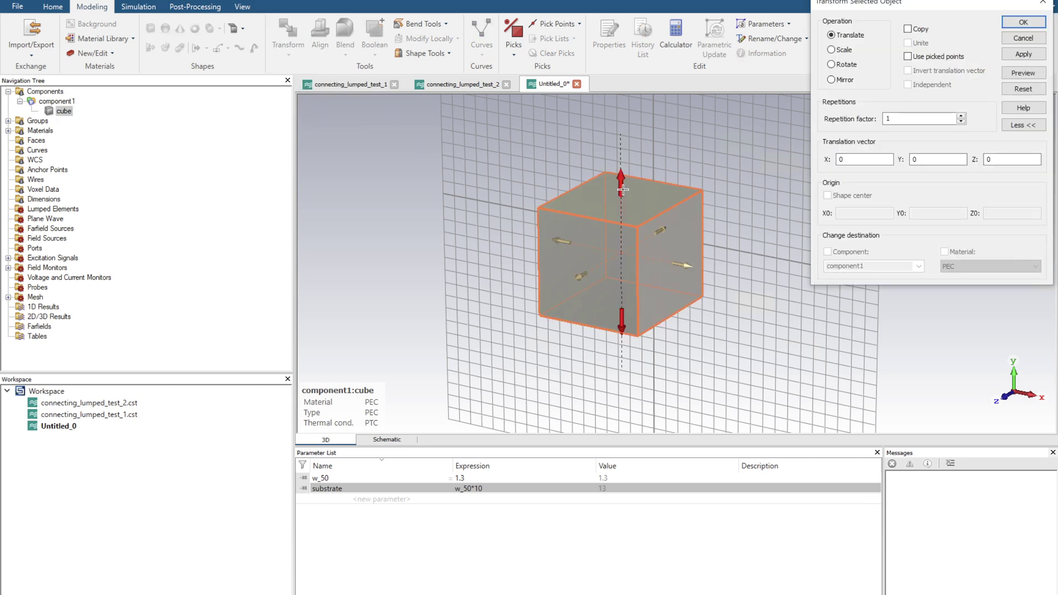
{"action": "left_click_drag", "start_coordinate": [620, 186], "coordinate": [618, 156]}
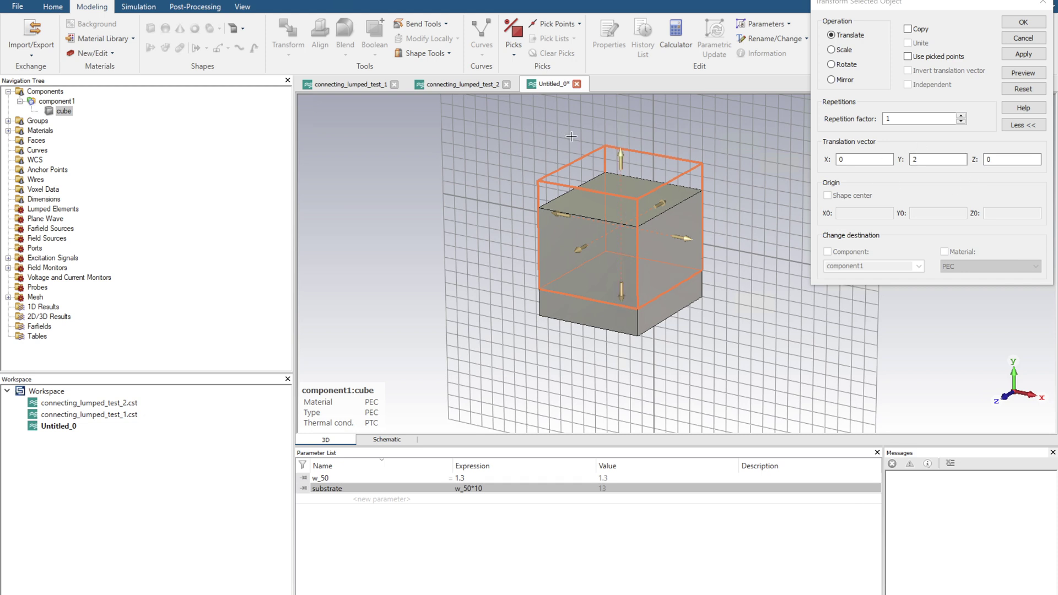
{"action": "double_click", "coordinate": [942, 160]}
{"action": "left_click", "coordinate": [920, 159]}
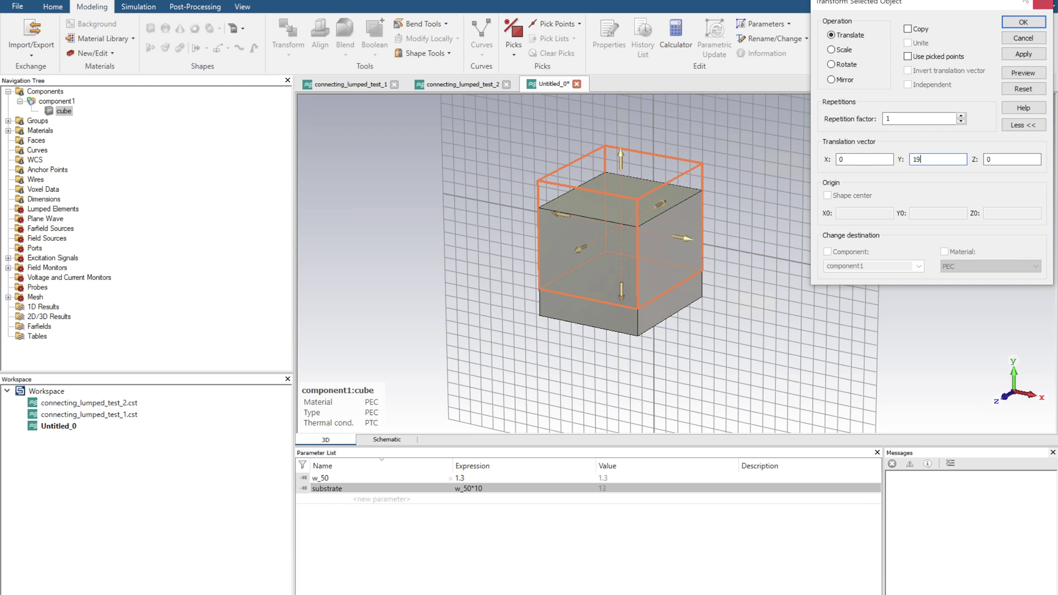
{"action": "left_click", "coordinate": [1024, 23]}
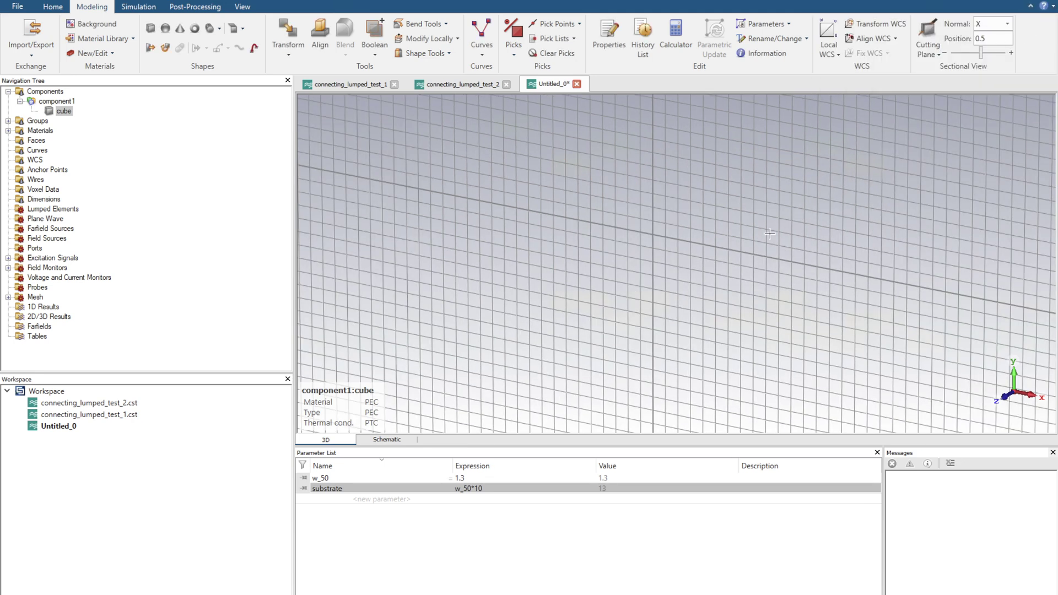
Fit the whole model in view, then zoom, pan and rotate around the cube to examine it from different angles
{"action": "key", "text": "space"}
{"action": "scroll", "coordinate": [717, 241], "scroll_direction": "down", "scroll_amount": 5}
{"action": "scroll", "coordinate": [724, 257], "scroll_direction": "up", "scroll_amount": 5}
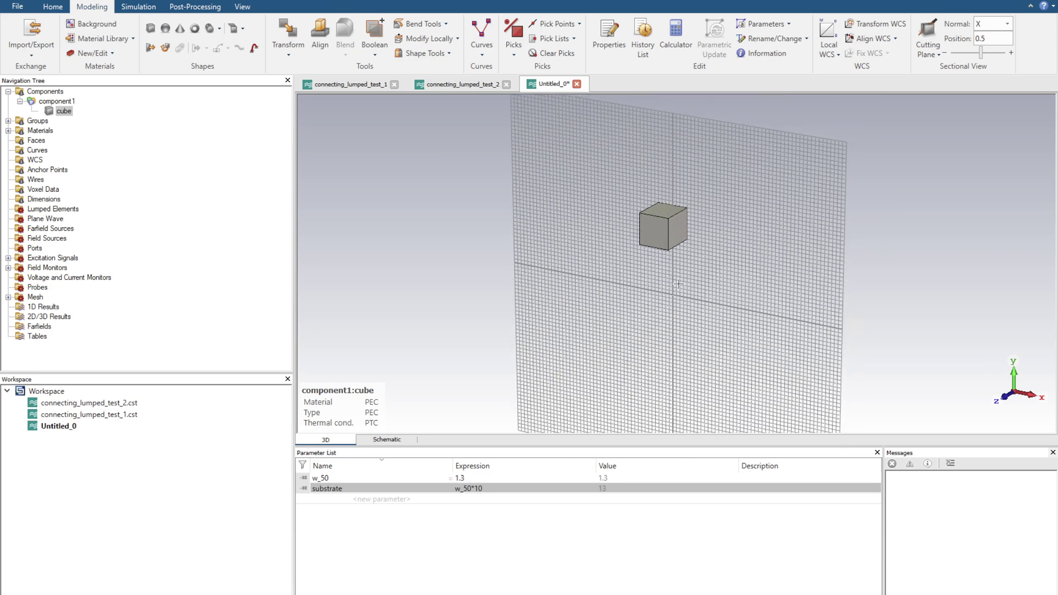
{"action": "middle_click_drag", "start_coordinate": [656, 293], "coordinate": [631, 287]}
{"action": "scroll", "coordinate": [631, 288], "scroll_direction": "up", "scroll_amount": 2}
{"action": "scroll", "coordinate": [631, 288], "scroll_direction": "up", "scroll_amount": 2}
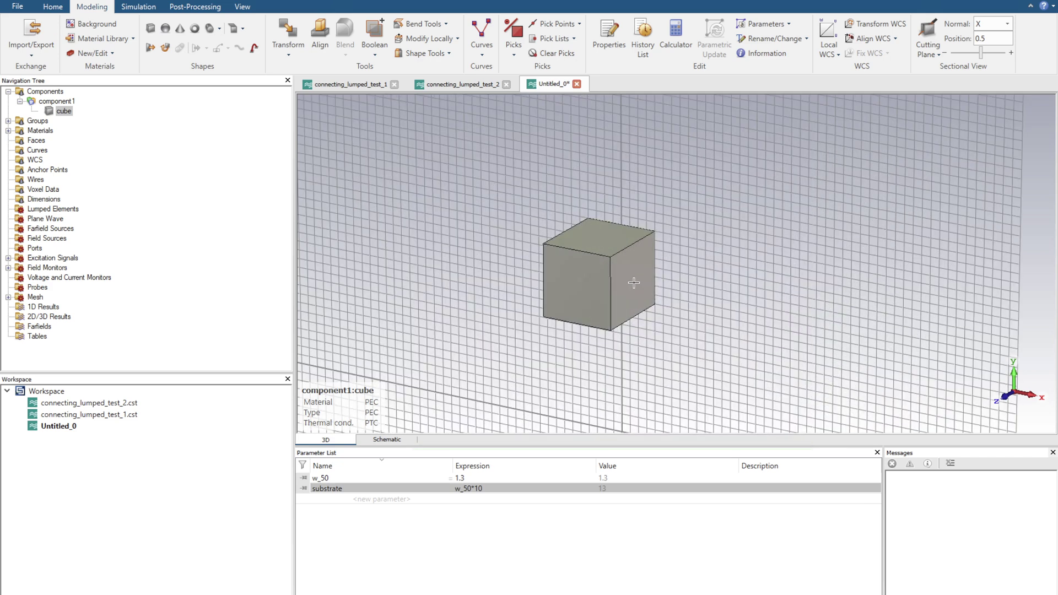
{"action": "scroll", "coordinate": [633, 285], "scroll_direction": "down", "scroll_amount": 5}
{"action": "scroll", "coordinate": [633, 284], "scroll_direction": "up", "scroll_amount": 4}
{"action": "middle_click_drag", "start_coordinate": [665, 268], "coordinate": [704, 239]}
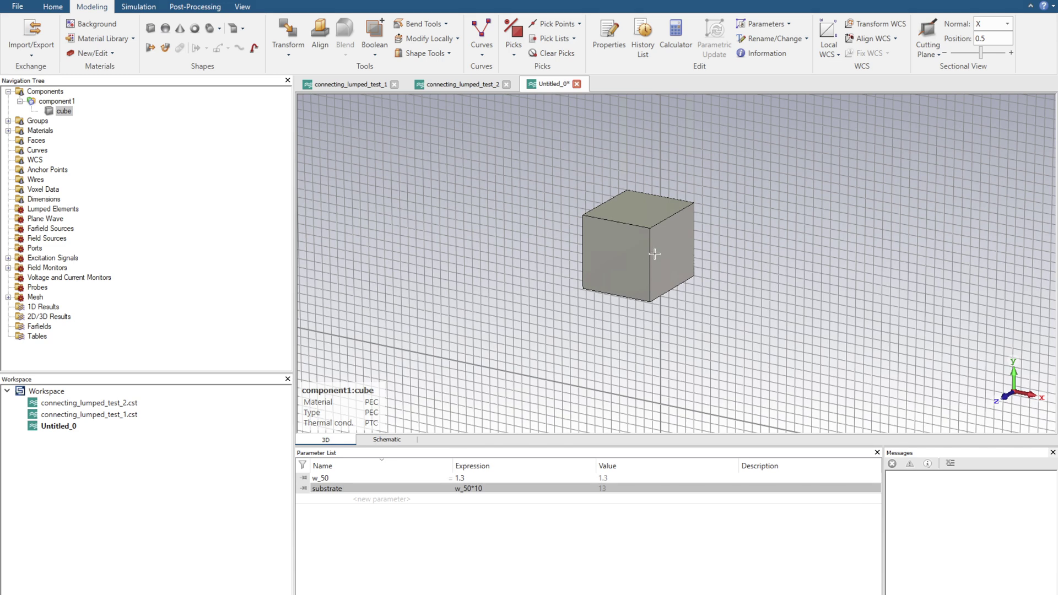
{"action": "mouse_move", "coordinate": [675, 239]}
{"action": "left_mouse_down"}
{"action": "mouse_move", "coordinate": [443, 325]}
{"action": "mouse_move", "coordinate": [696, 216]}
{"action": "left_mouse_up"}
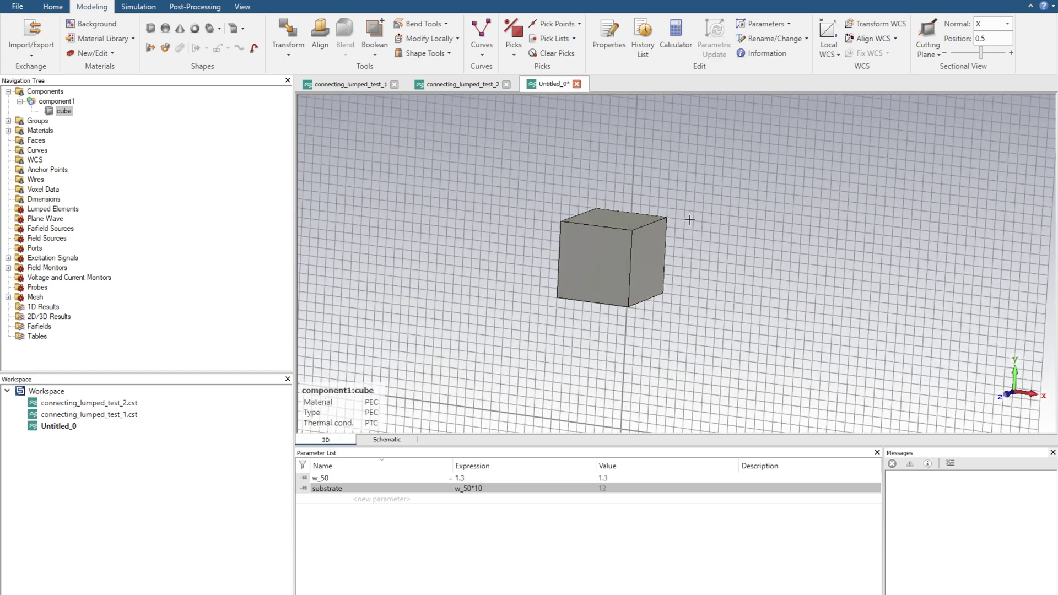
{"action": "left_click_drag", "start_coordinate": [610, 252], "coordinate": [606, 244]}
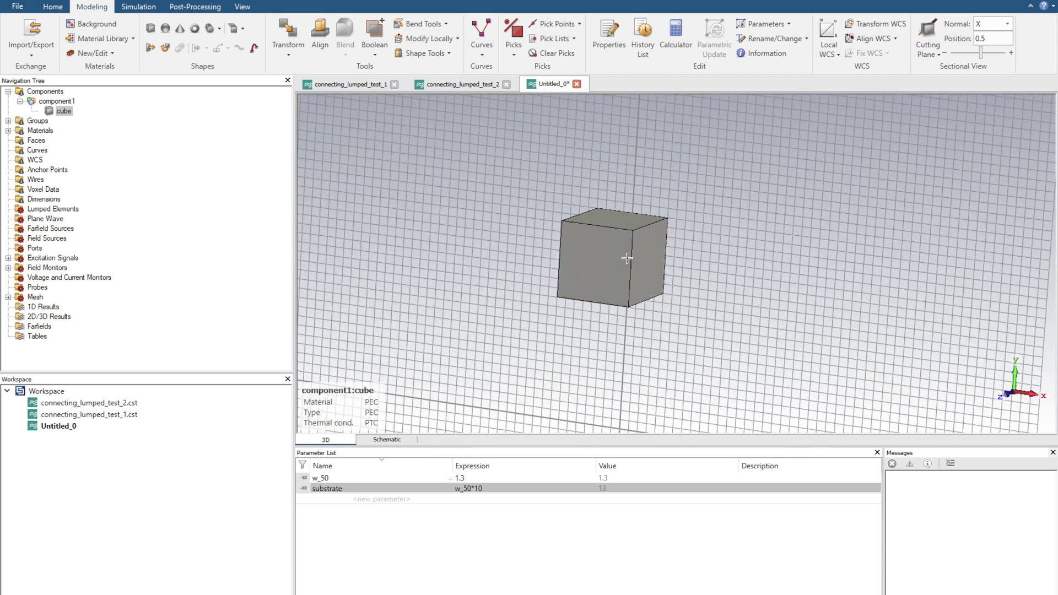
{"action": "left_click_drag", "start_coordinate": [618, 241], "coordinate": [621, 241]}
{"action": "middle_click_drag", "start_coordinate": [607, 280], "coordinate": [607, 242]}
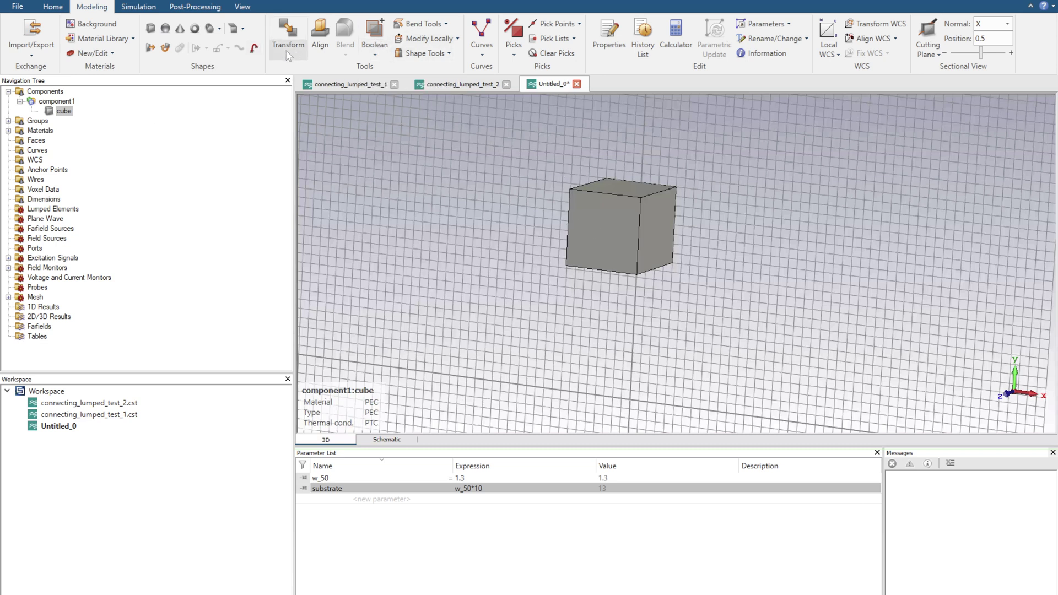
Create a copy of the cube translated by about -2.6 along Y, previewing it before creation
{"action": "left_click", "coordinate": [64, 111]}
{"action": "left_click", "coordinate": [298, 54]}
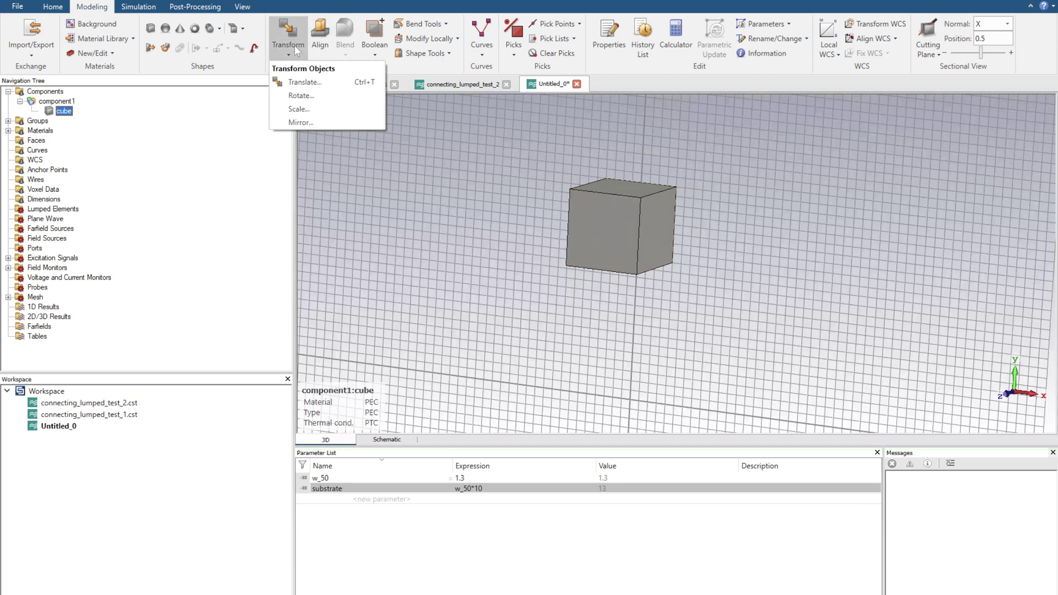
{"action": "left_click", "coordinate": [303, 82]}
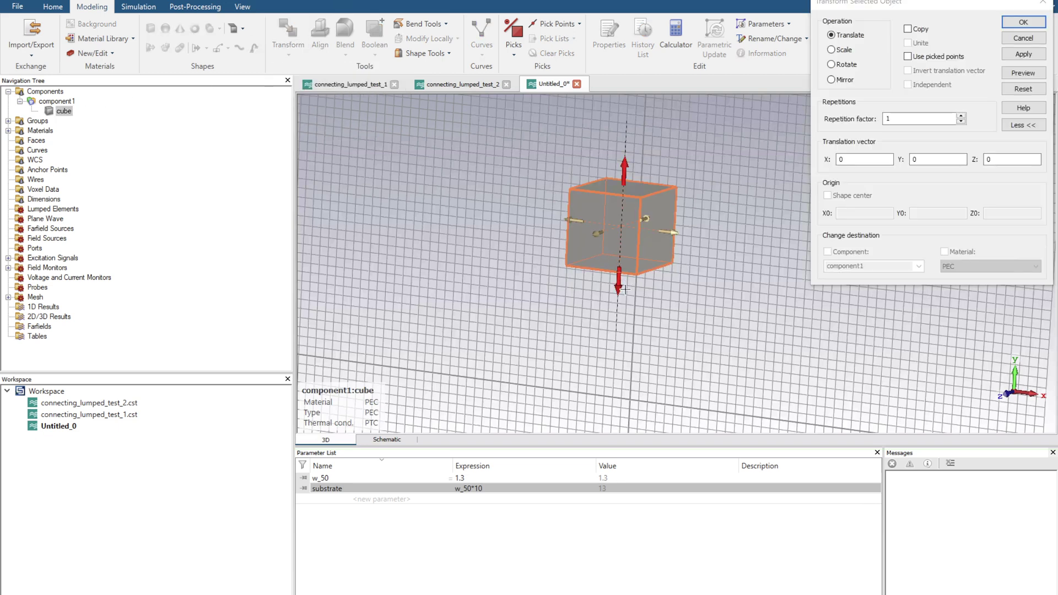
{"action": "left_click_drag", "start_coordinate": [625, 292], "coordinate": [624, 317]}
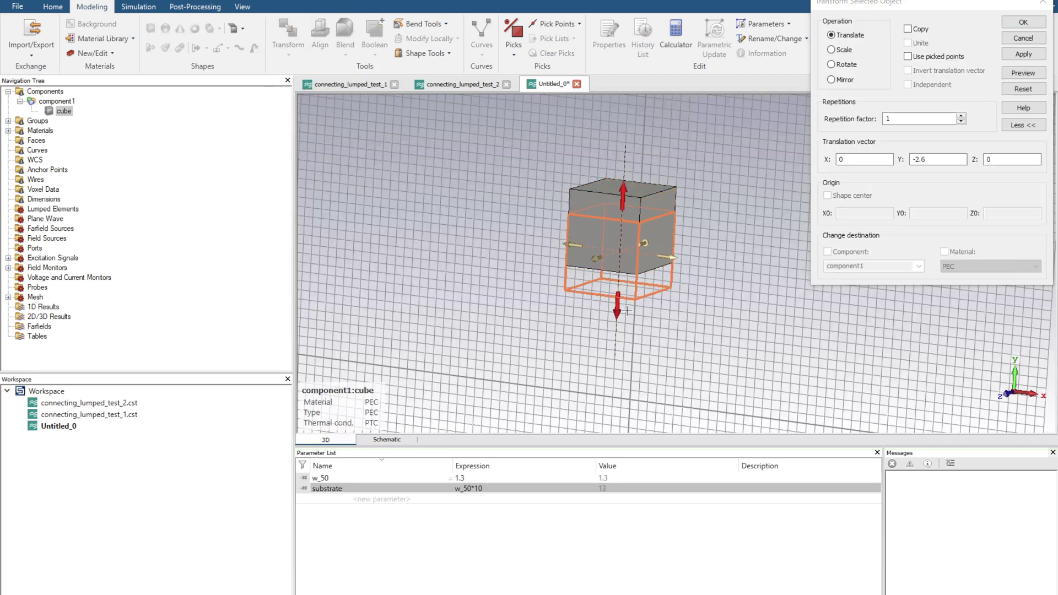
{"action": "left_click", "coordinate": [912, 31]}
{"action": "left_click", "coordinate": [1028, 75]}
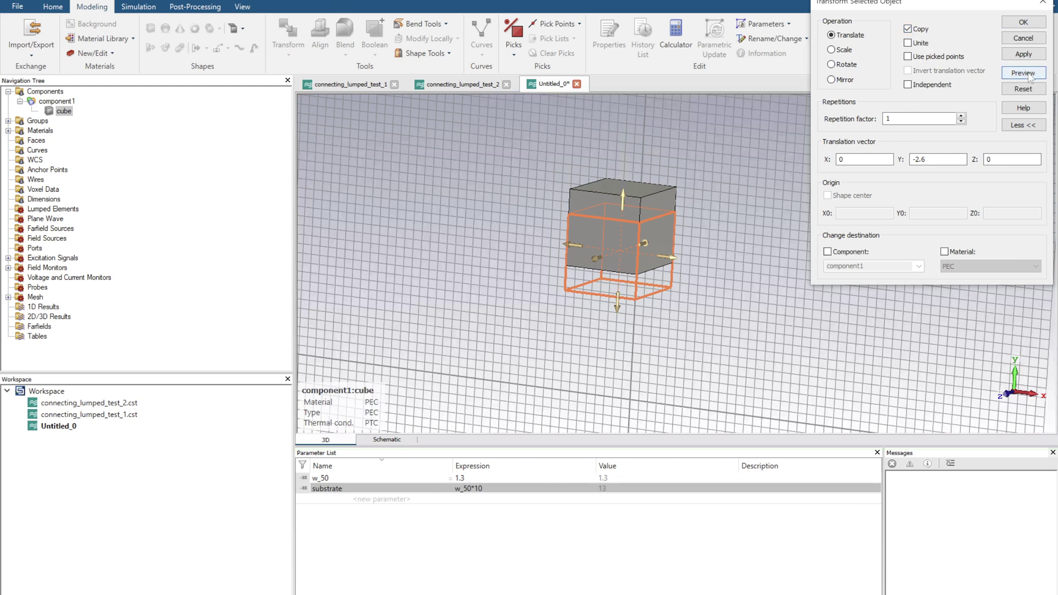
{"action": "left_click", "coordinate": [1023, 23]}
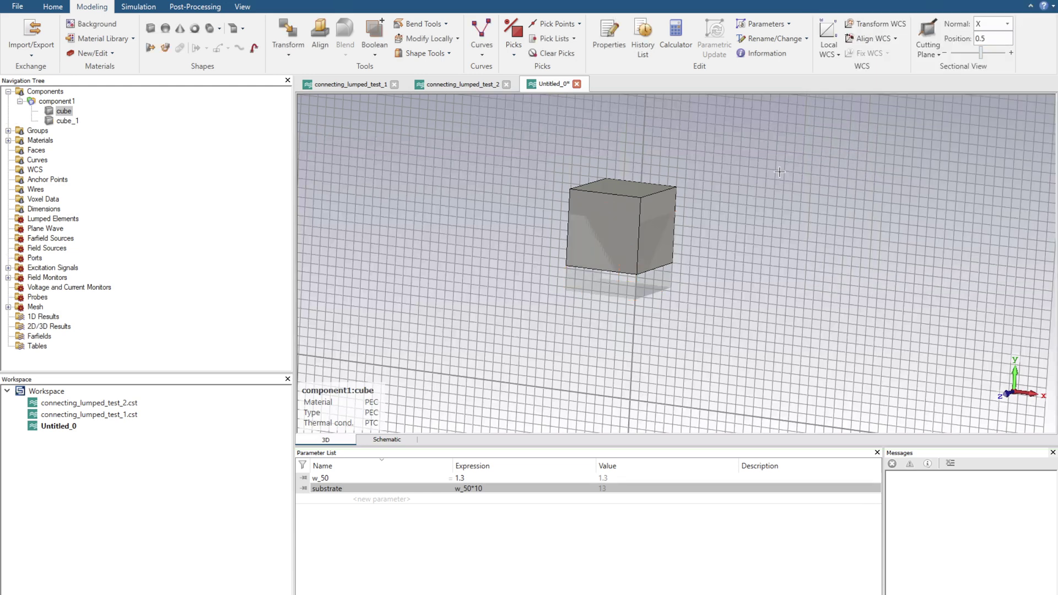
Subtract the copied solid cube_1 from the original cube with a Boolean operation
{"action": "left_click", "coordinate": [64, 122]}
{"action": "left_click", "coordinate": [64, 111]}
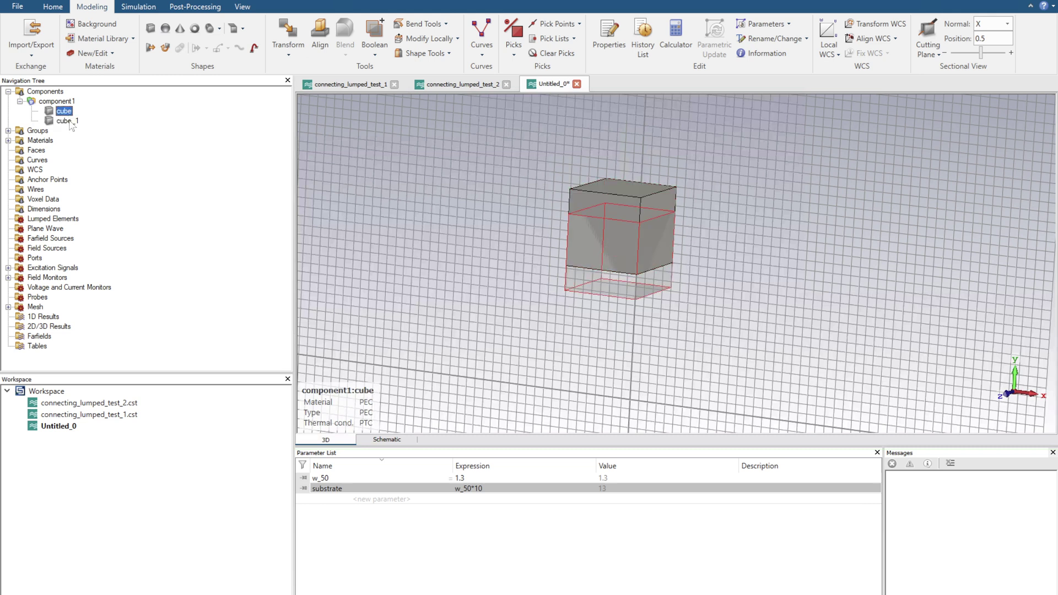
{"action": "left_click", "coordinate": [66, 121]}
{"action": "left_click", "coordinate": [64, 111]}
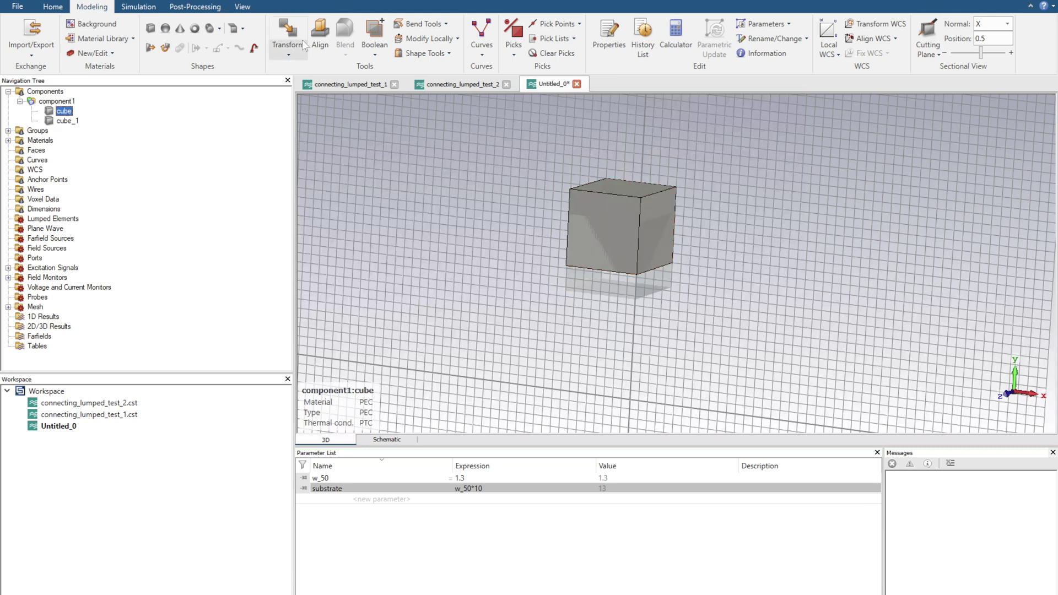
{"action": "left_click", "coordinate": [374, 54]}
{"action": "left_click", "coordinate": [64, 111]}
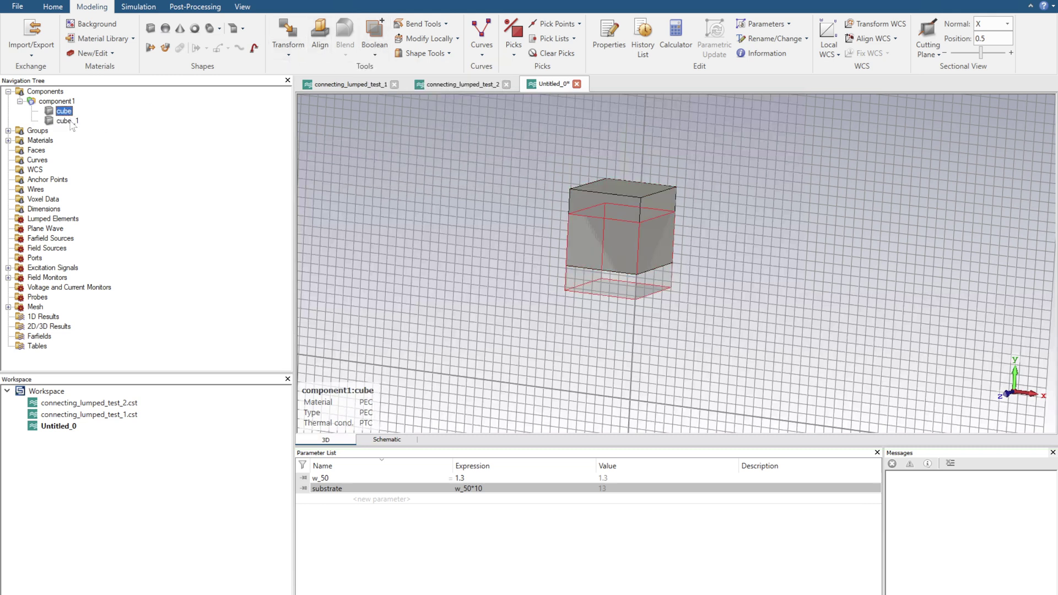
{"action": "left_click", "coordinate": [67, 111]}
{"action": "left_click", "coordinate": [388, 53]}
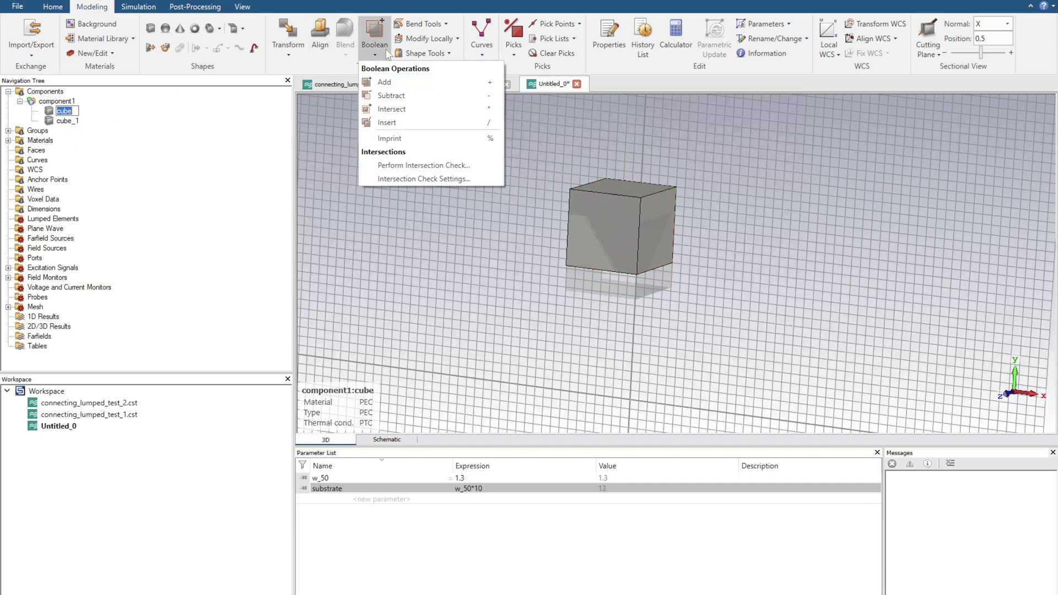
{"action": "left_click", "coordinate": [398, 96]}
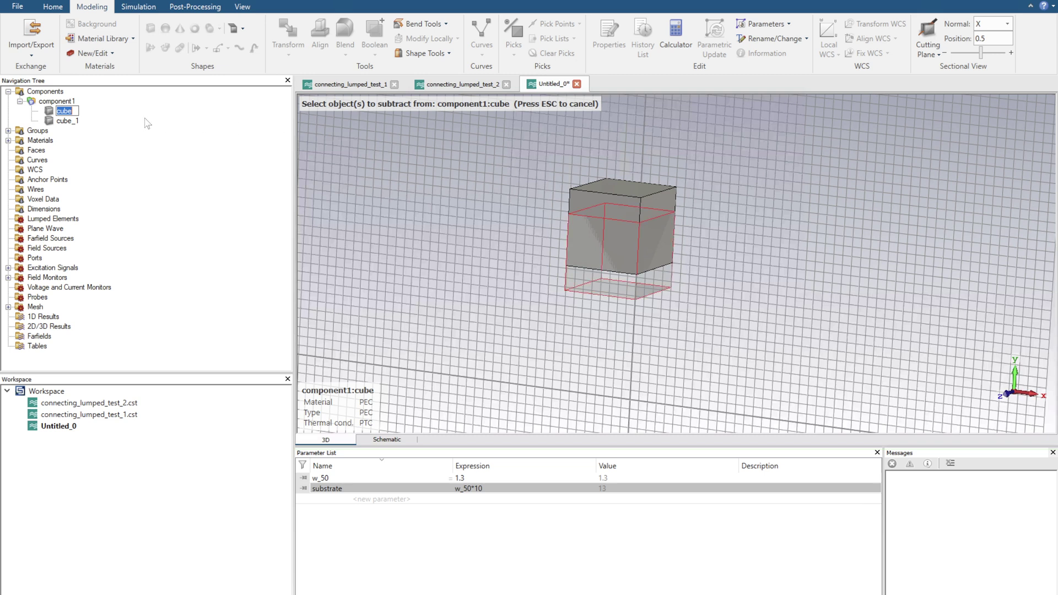
{"action": "left_click", "coordinate": [67, 121]}
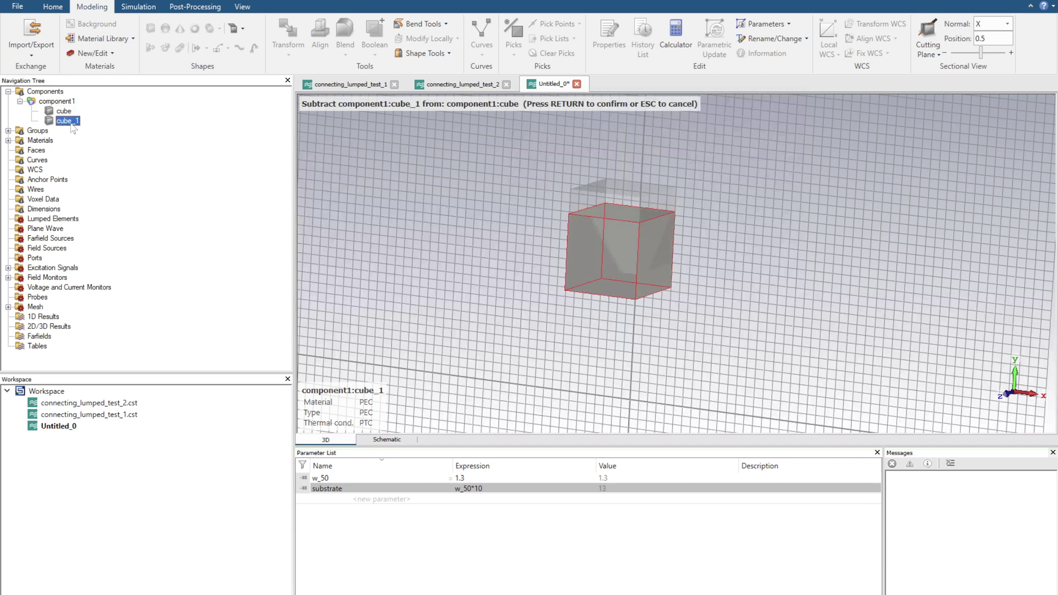
{"action": "key", "text": "Return"}
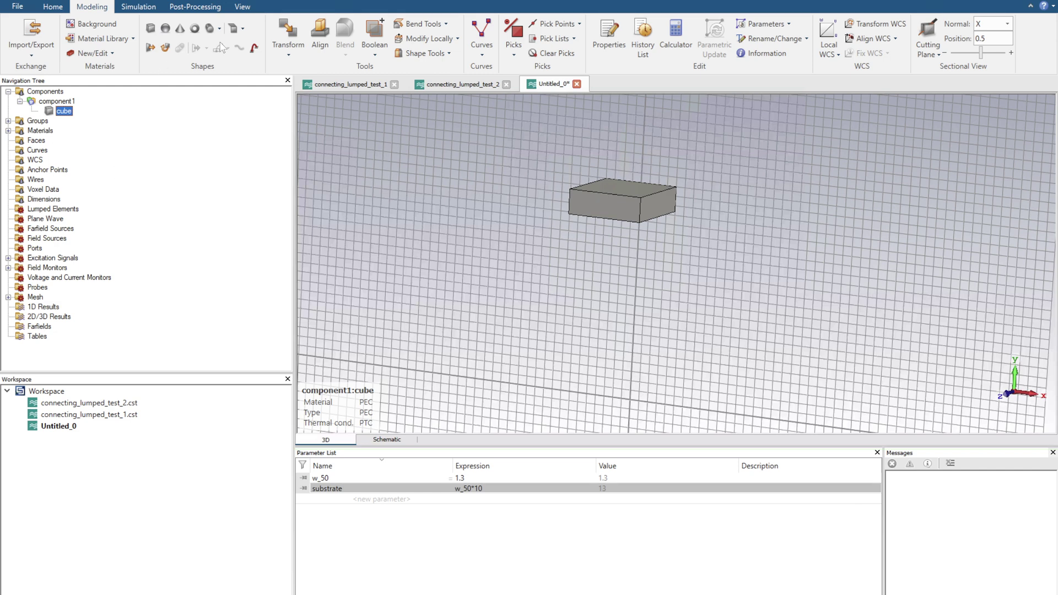
Translate the remaining cube solid by about -20.6 along Y, without making a copy
{"action": "left_click", "coordinate": [288, 35]}
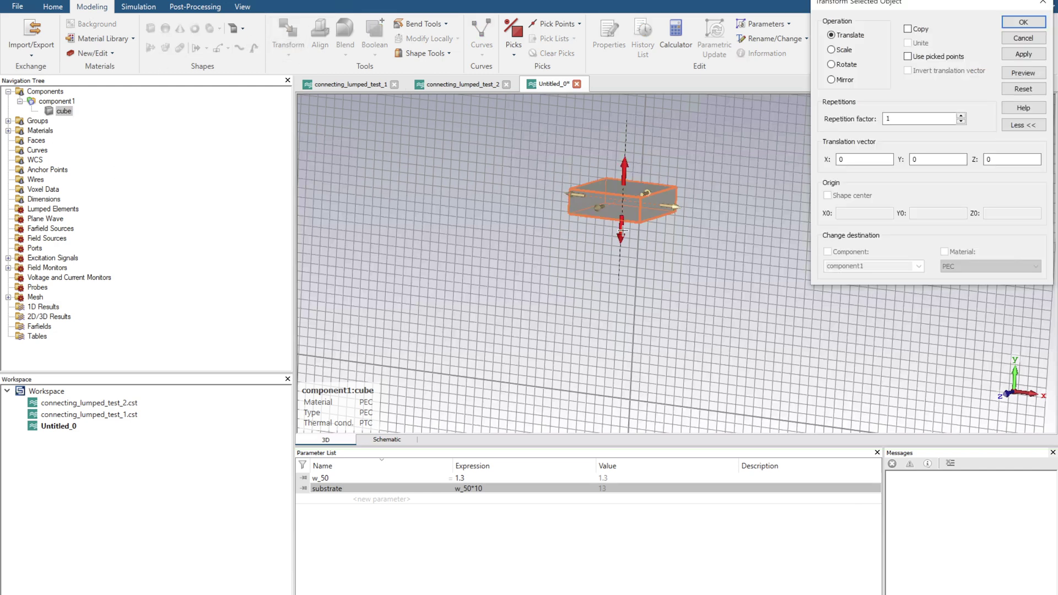
{"action": "left_click_drag", "start_coordinate": [622, 230], "coordinate": [612, 426]}
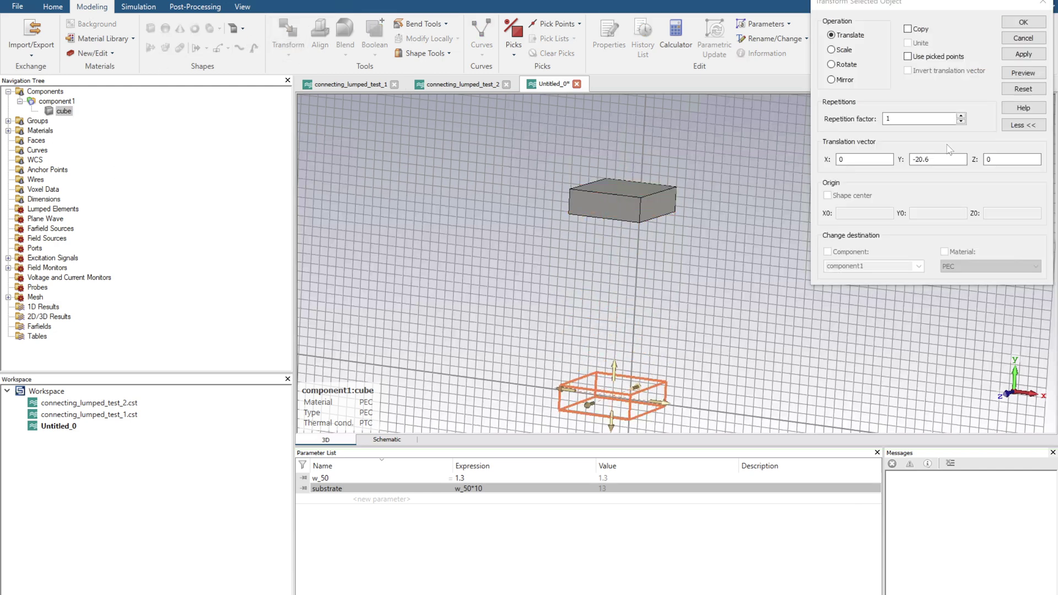
{"action": "left_click", "coordinate": [1023, 25]}
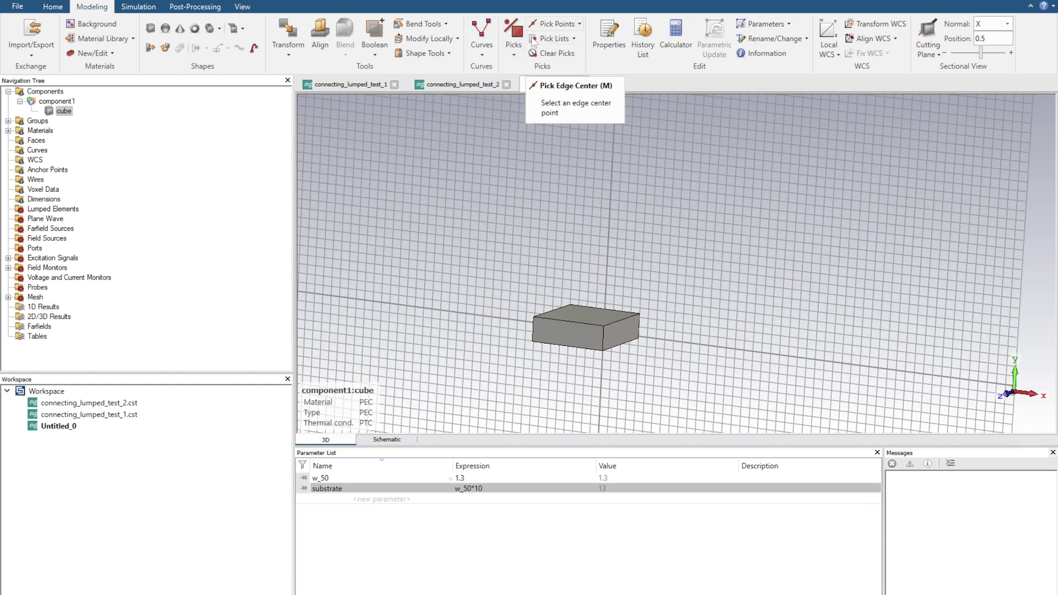
Pick the long side face of the cube solid that faces the +Z direction
{"action": "left_click", "coordinate": [518, 52]}
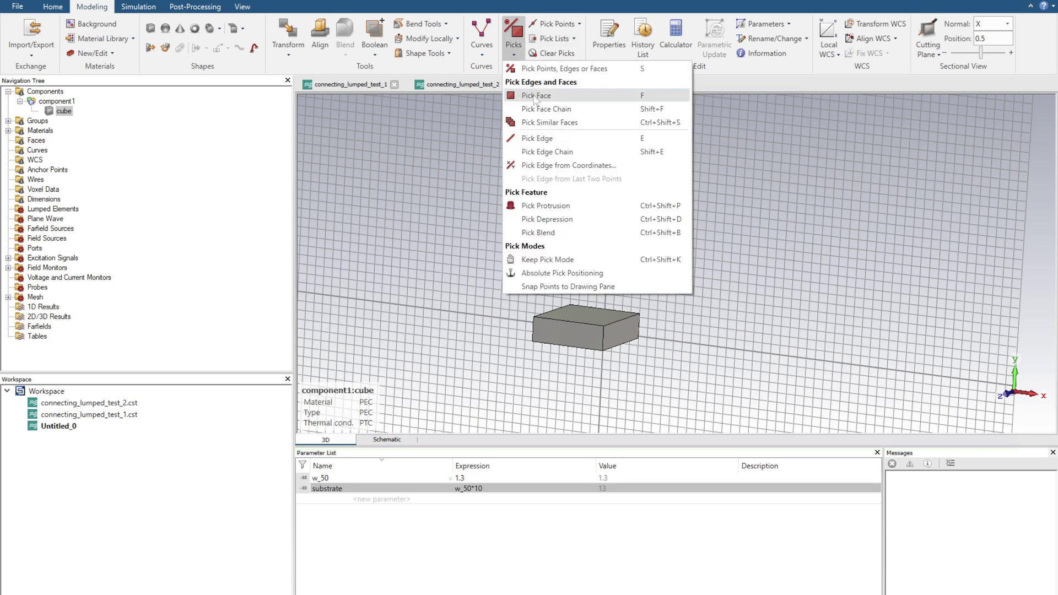
{"action": "left_click", "coordinate": [637, 97]}
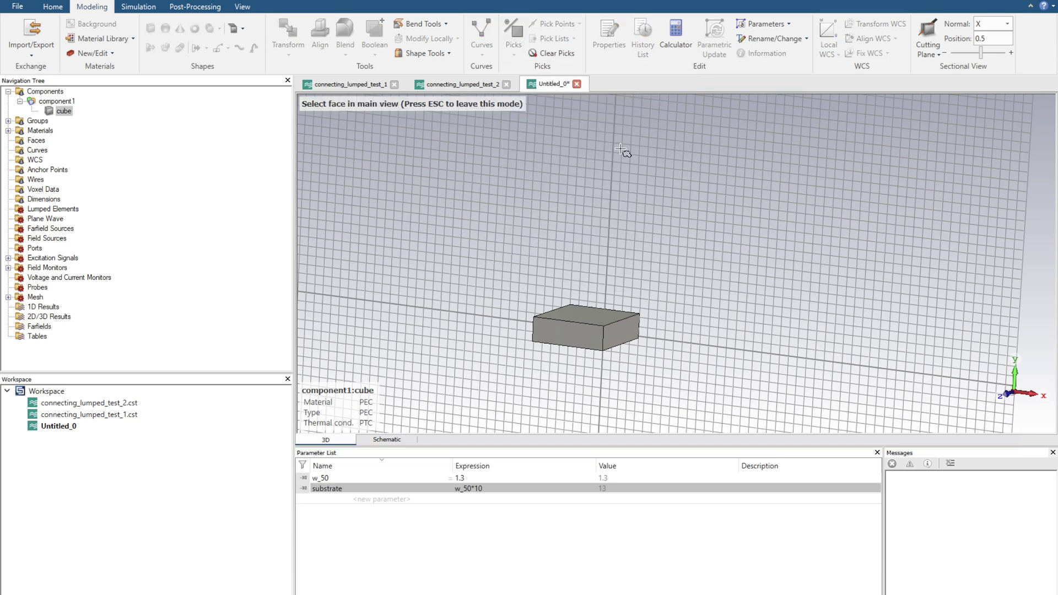
{"action": "left_click", "coordinate": [579, 341]}
{"action": "middle_click_drag", "start_coordinate": [571, 266], "coordinate": [626, 226]}
{"action": "scroll", "coordinate": [570, 229], "scroll_direction": "up", "scroll_amount": 5}
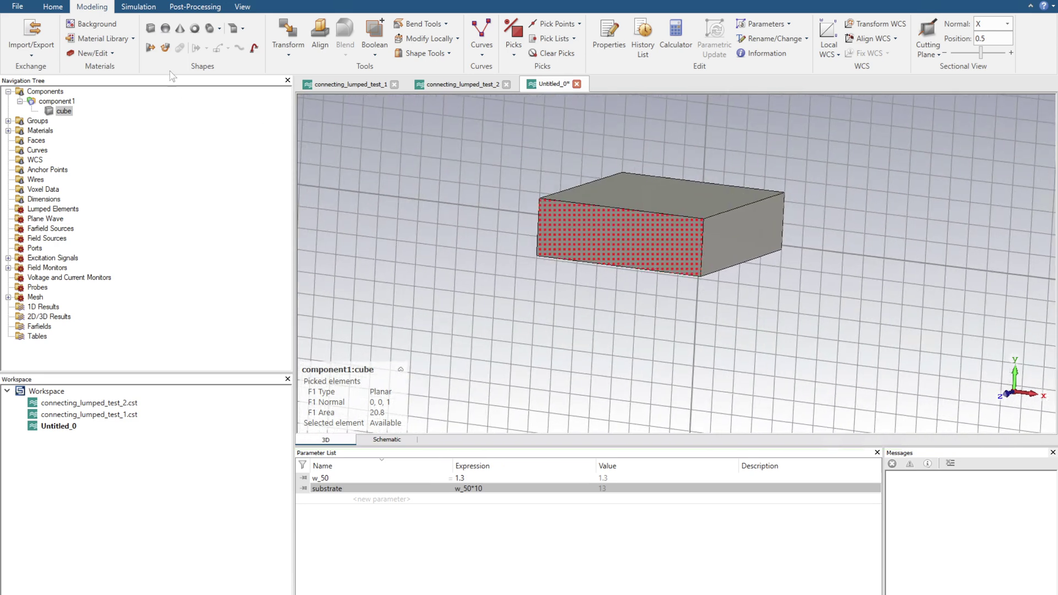
Extrude the picked face by a height of 4 as a PEC solid named added_part in component1
{"action": "left_click", "coordinate": [151, 49]}
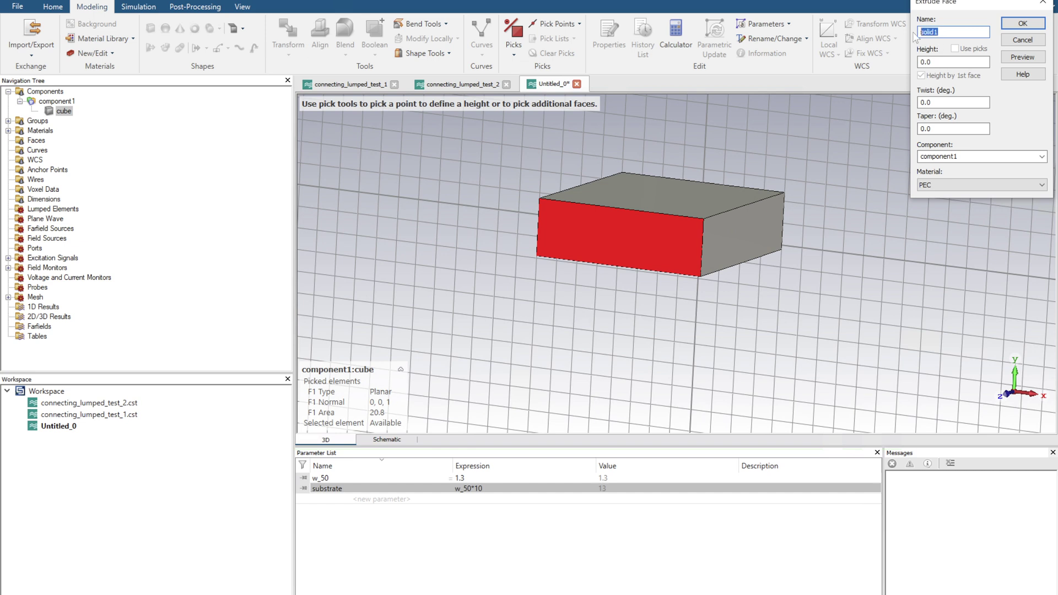
{"action": "type", "text": "added_part"}
{"action": "key", "text": "Tab"}
{"action": "type", "text": "4"}
{"action": "left_click", "coordinate": [1022, 57]}
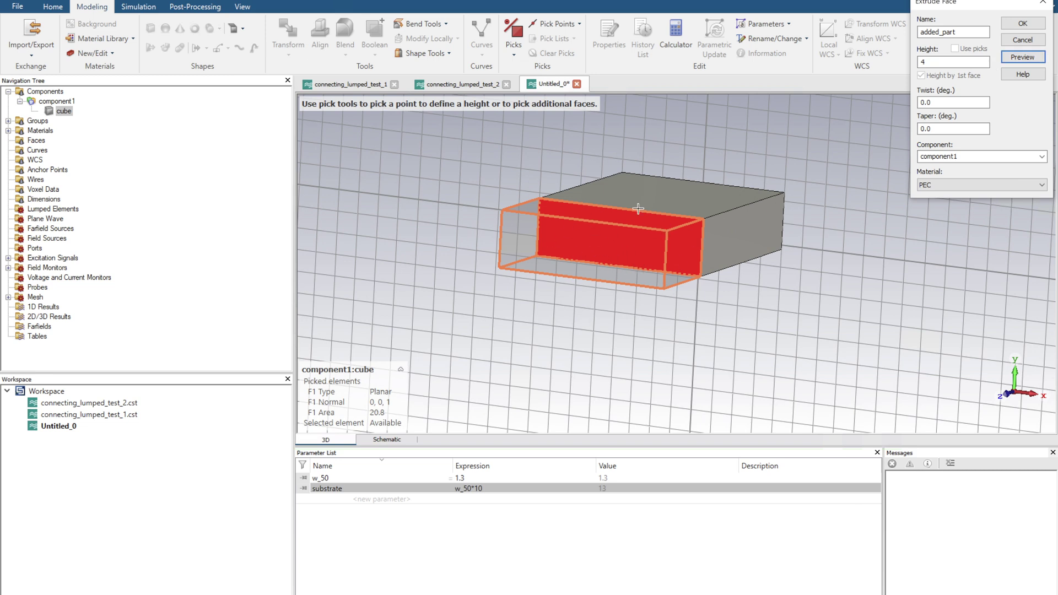
{"action": "left_click", "coordinate": [931, 184]}
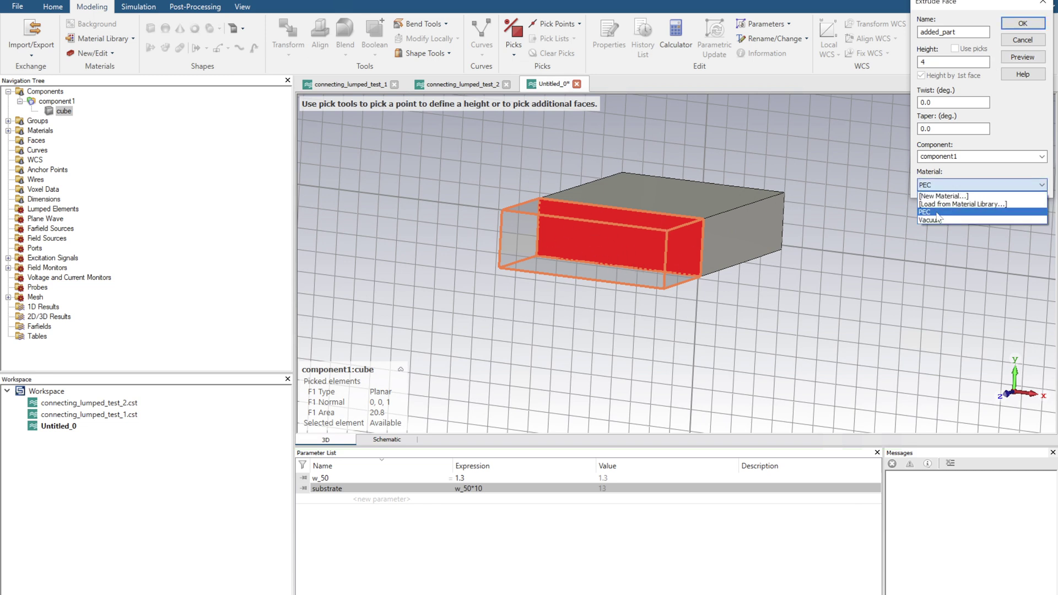
{"action": "left_click", "coordinate": [901, 220]}
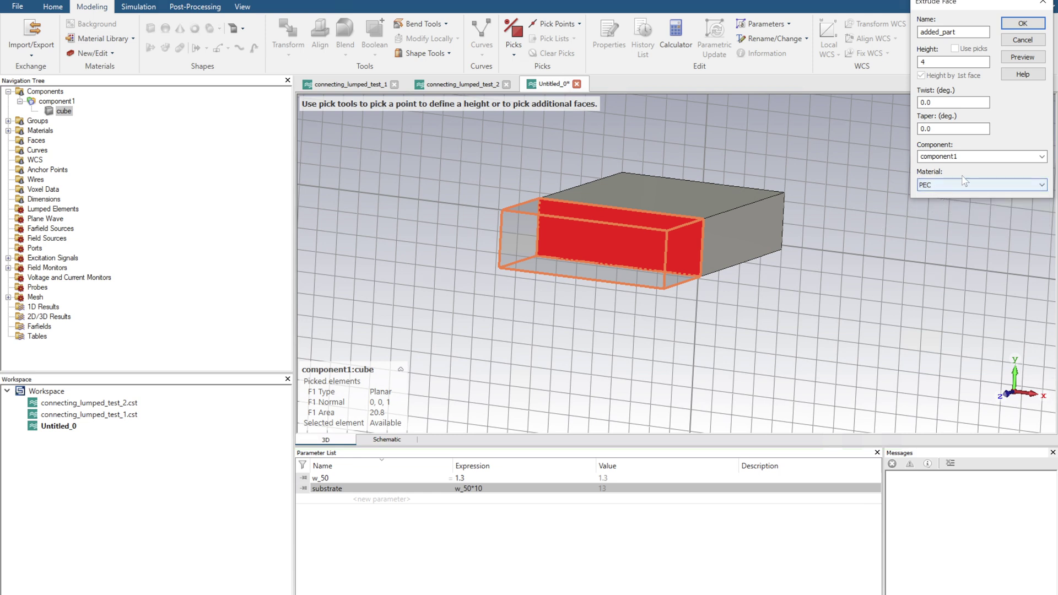
{"action": "left_click", "coordinate": [1023, 24]}
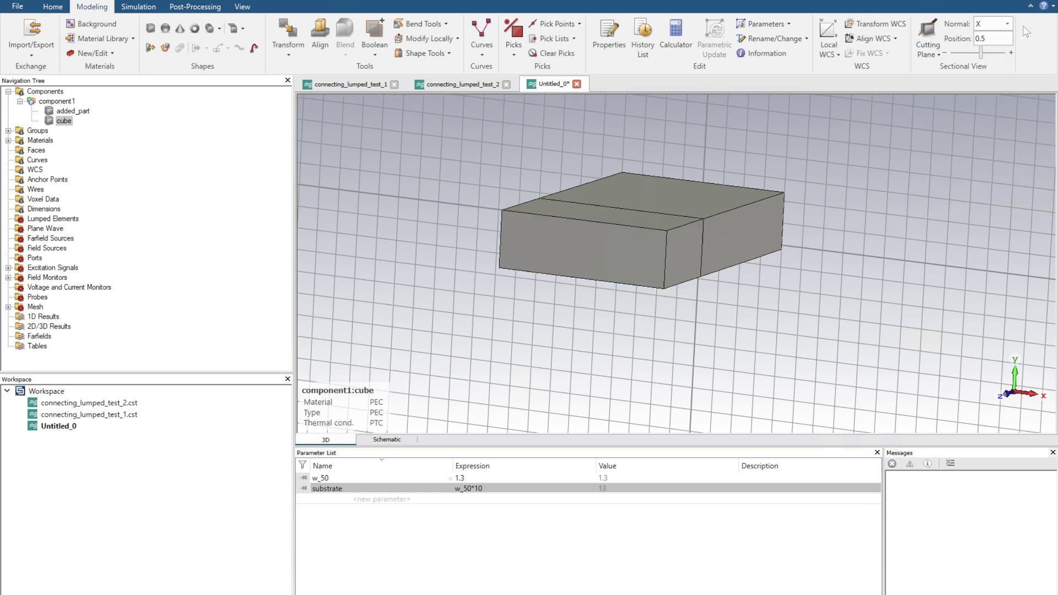
{"action": "middle_click_drag", "start_coordinate": [649, 241], "coordinate": [661, 218]}
{"action": "scroll", "coordinate": [660, 218], "scroll_direction": "down", "scroll_amount": 2}
{"action": "scroll", "coordinate": [666, 216], "scroll_direction": "down", "scroll_amount": 2}
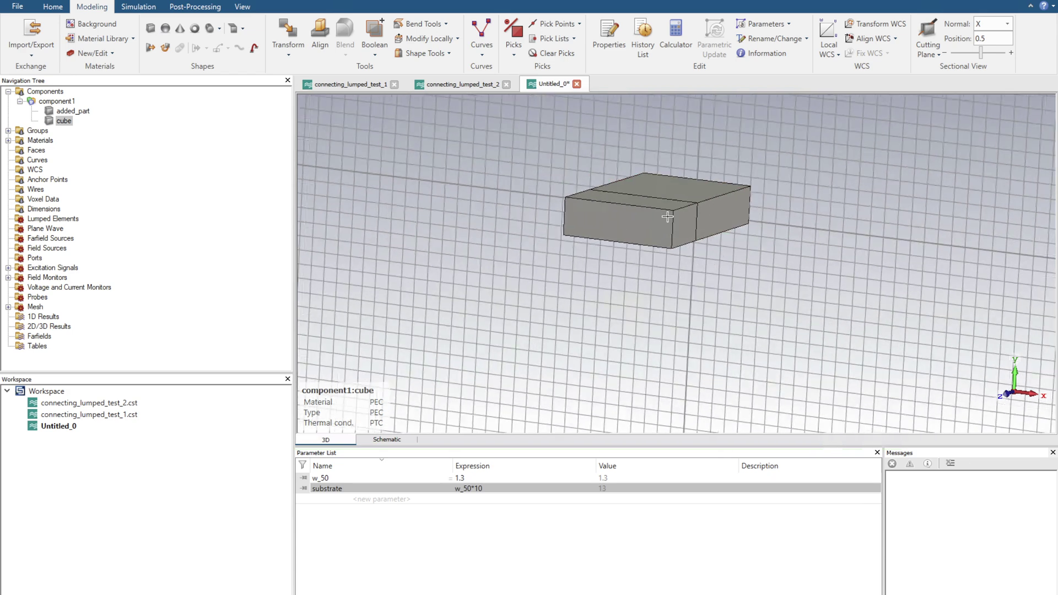
Unite the added_part and cube solids into one solid with a Boolean add
{"action": "left_click", "coordinate": [77, 112]}
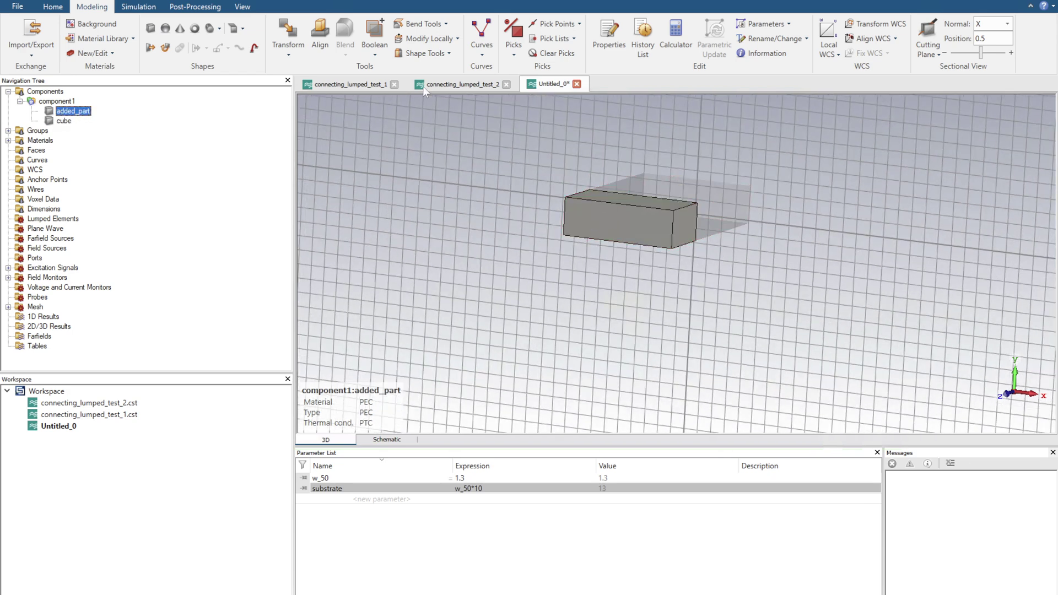
{"action": "left_click", "coordinate": [74, 113]}
{"action": "left_click", "coordinate": [73, 114]}
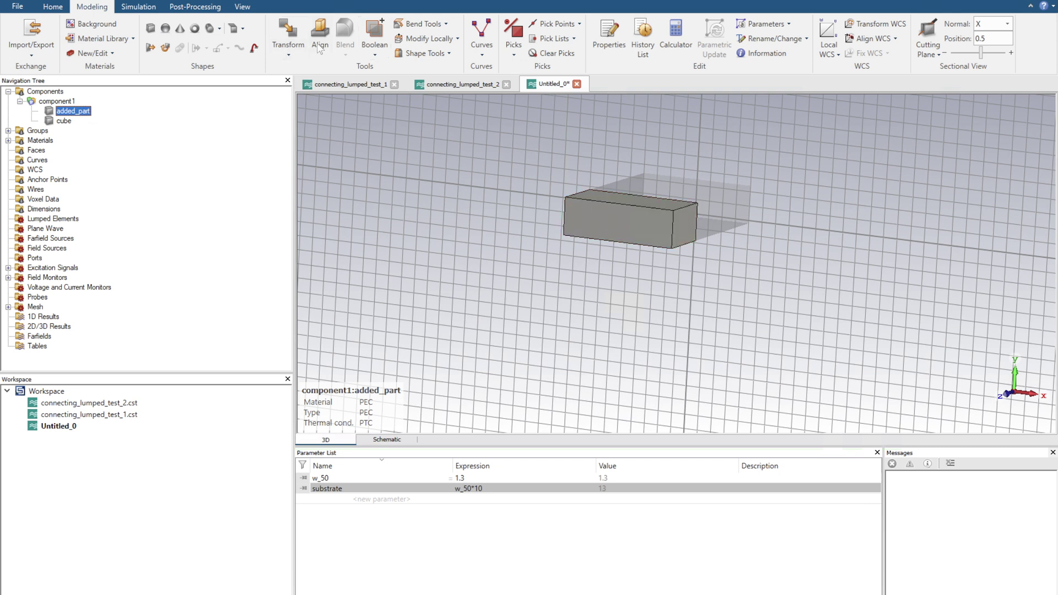
{"action": "left_click", "coordinate": [64, 120], "text": "ctrl"}
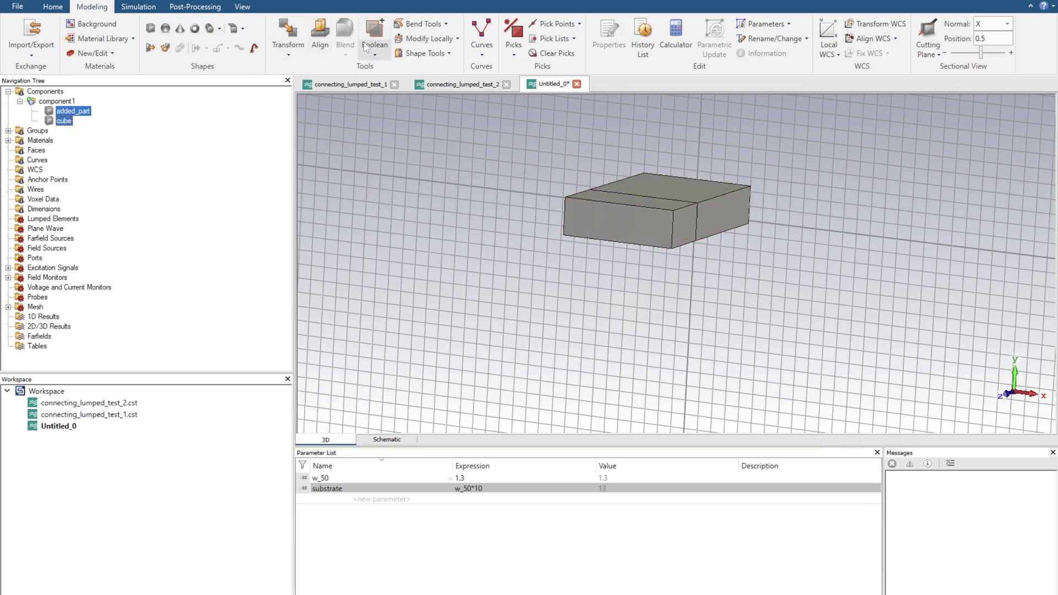
{"action": "left_click", "coordinate": [373, 31]}
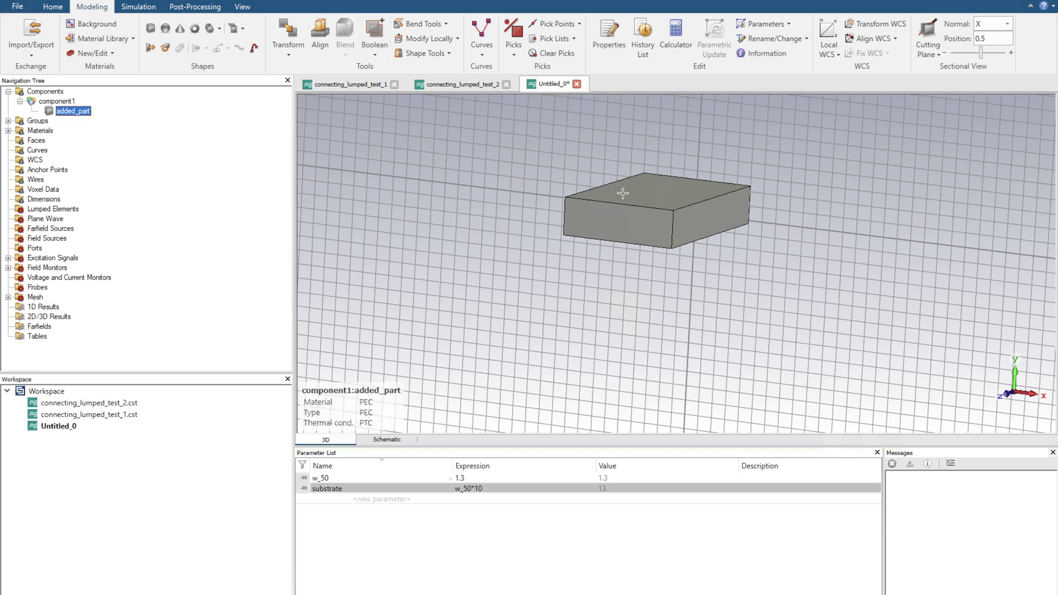
Pick the midpoints of the upper and lower long edges on the merged solid's +Z face
{"action": "scroll", "coordinate": [600, 208], "scroll_direction": "down", "scroll_amount": 2}
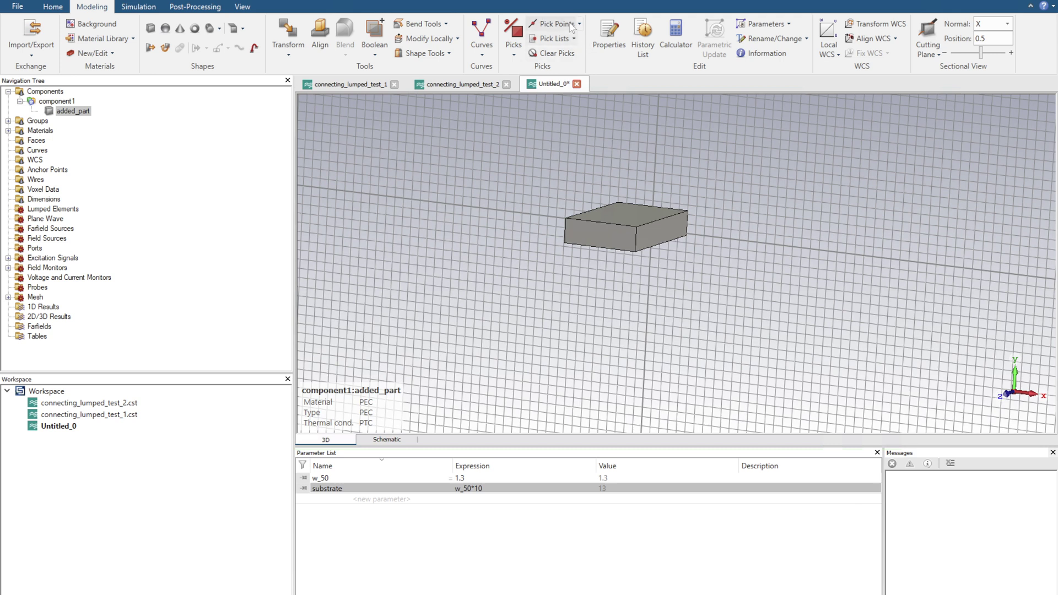
{"action": "key", "text": "e"}
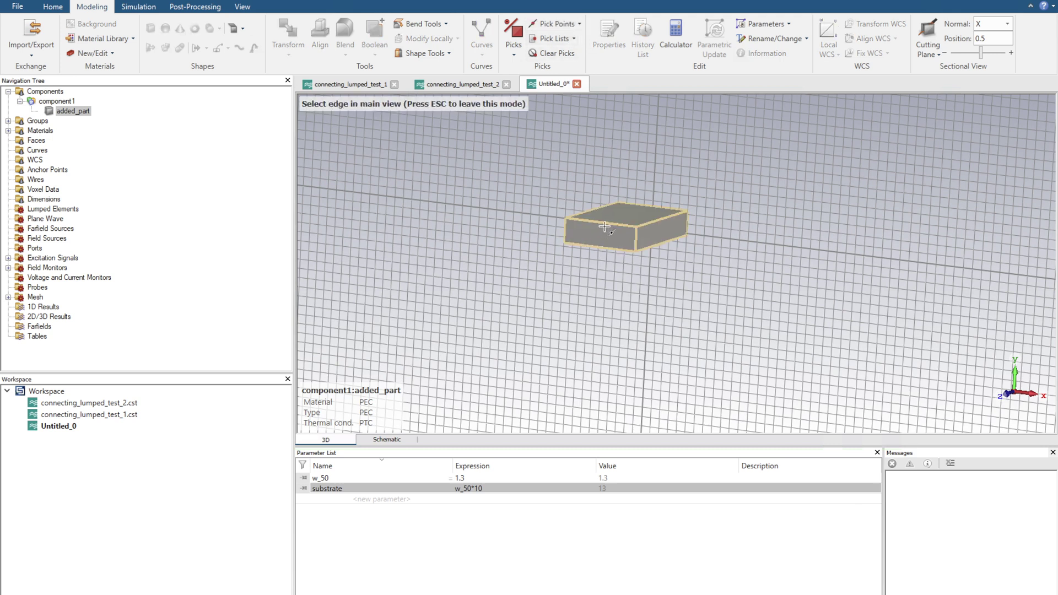
{"action": "left_click", "coordinate": [605, 223]}
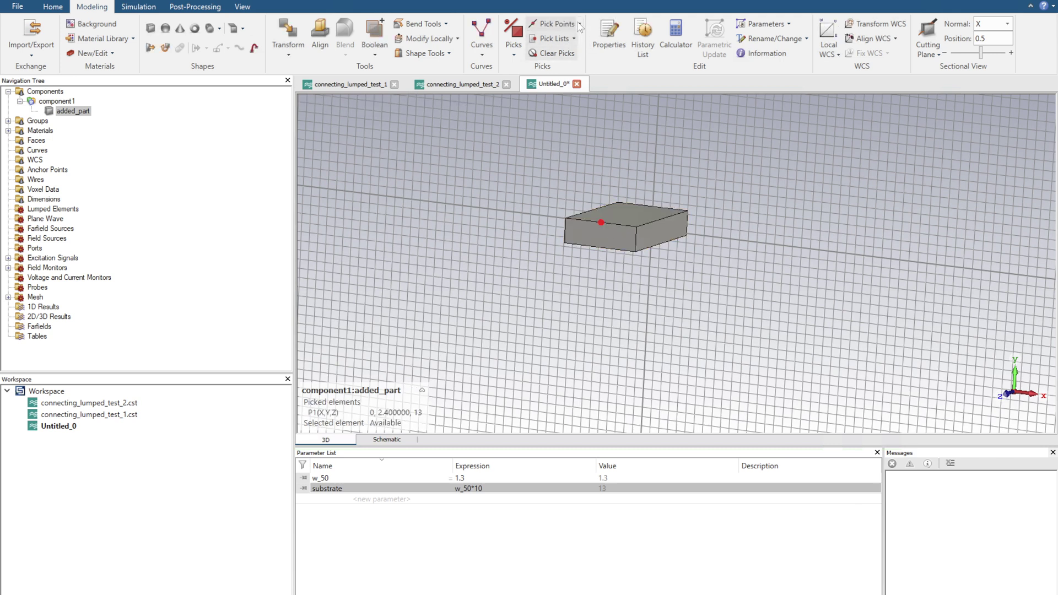
{"action": "left_click", "coordinate": [554, 24]}
{"action": "left_click", "coordinate": [571, 53]}
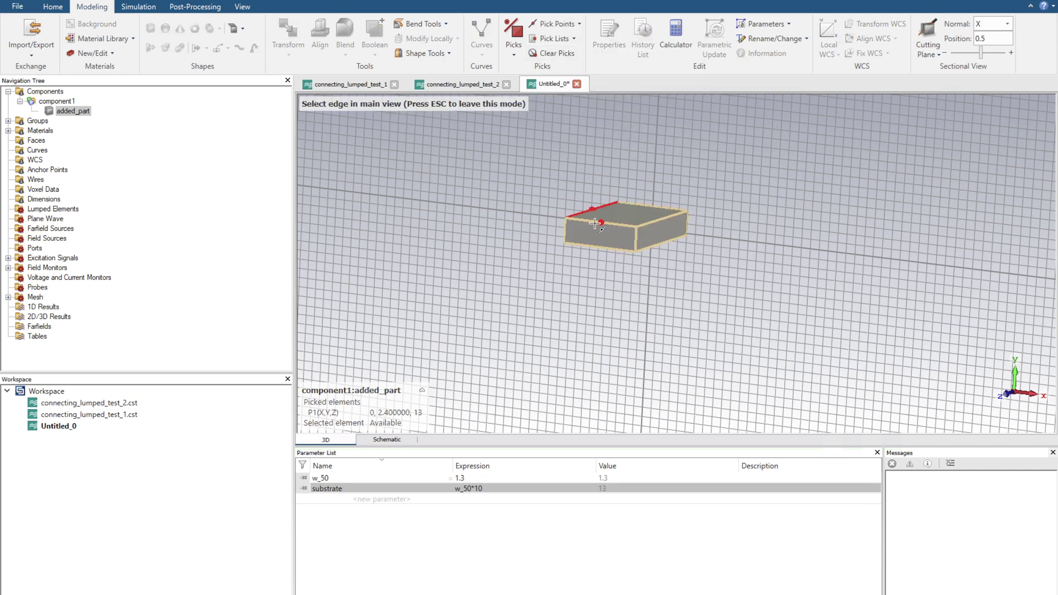
{"action": "left_click", "coordinate": [614, 249]}
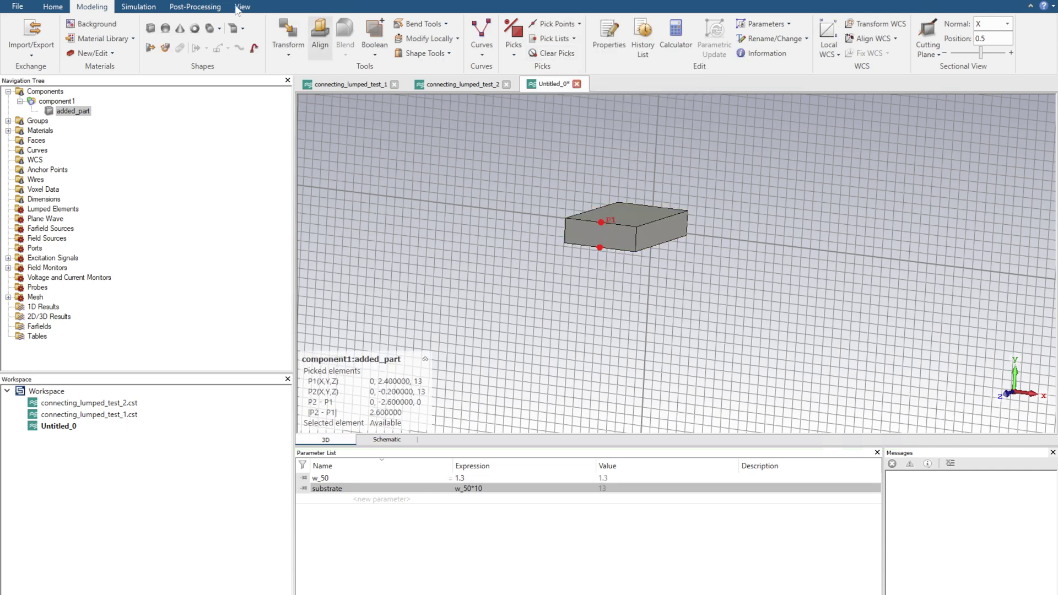
Clear both picked edge midpoints from the merged solid
{"action": "left_click", "coordinate": [139, 7]}
{"action": "left_click", "coordinate": [91, 6]}
{"action": "left_click", "coordinate": [568, 58]}
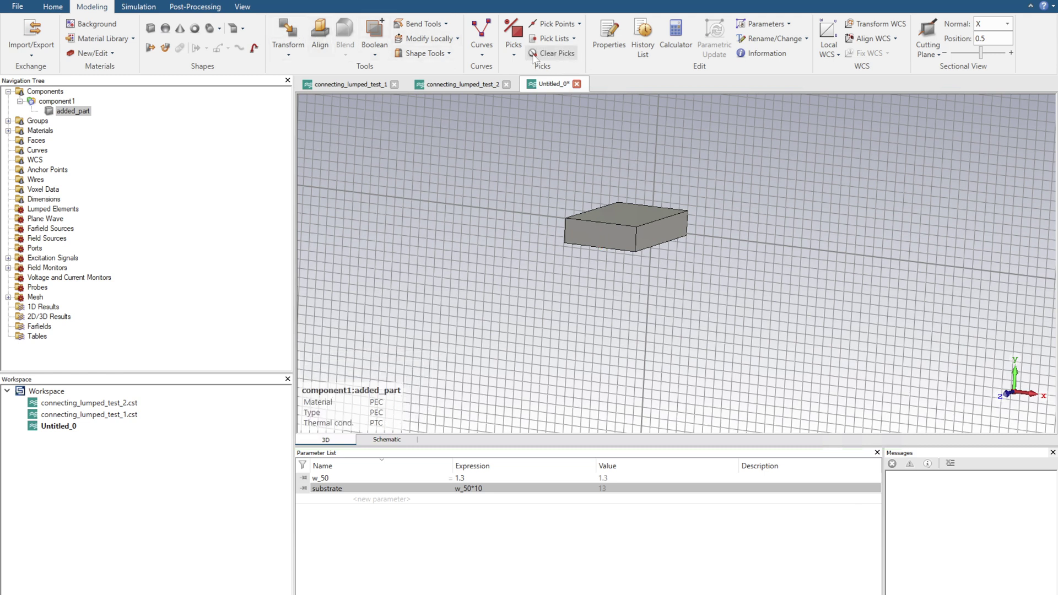
{"action": "left_click", "coordinate": [149, 7]}
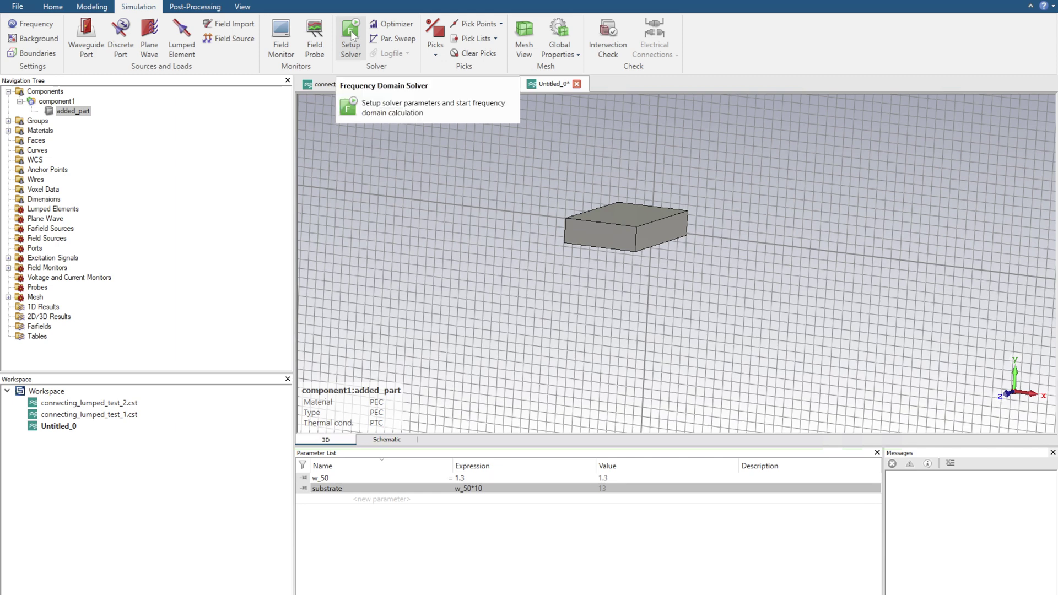
{"action": "left_click", "coordinate": [214, 7]}
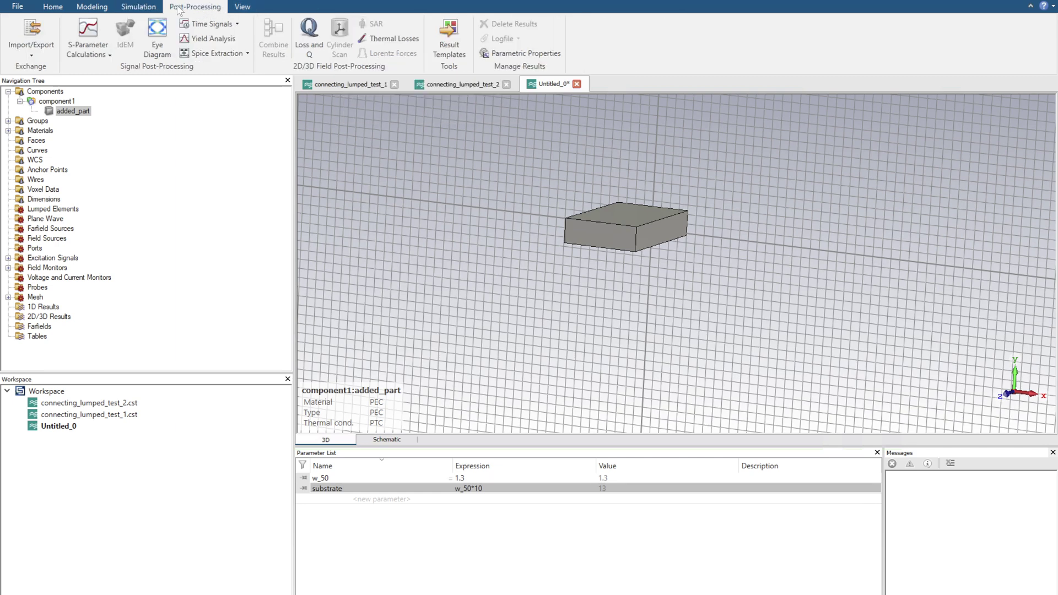
{"action": "left_click", "coordinate": [241, 6]}
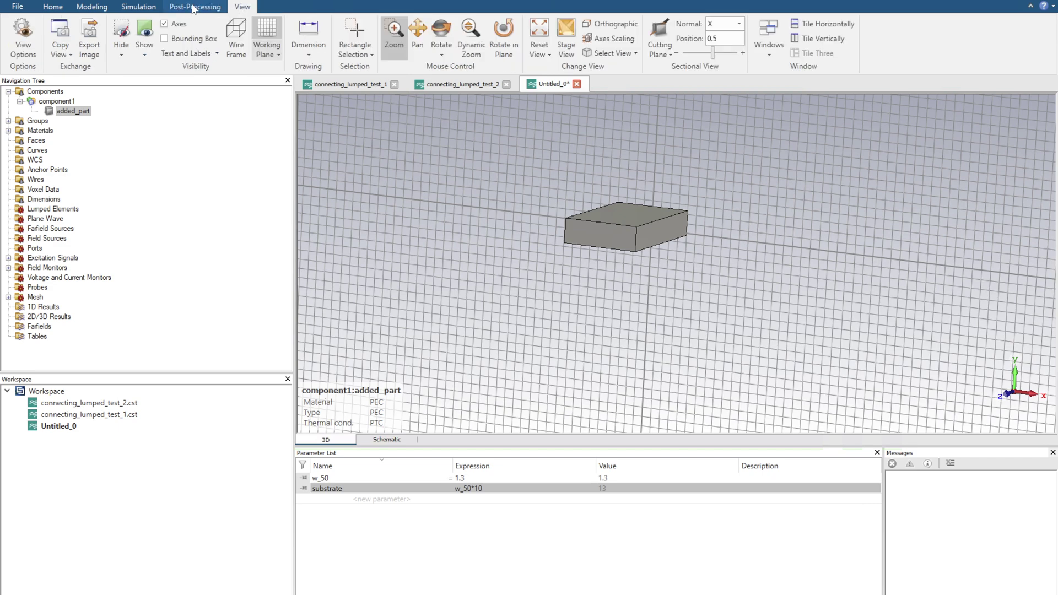
{"action": "left_click", "coordinate": [194, 7]}
{"action": "left_click", "coordinate": [63, 6]}
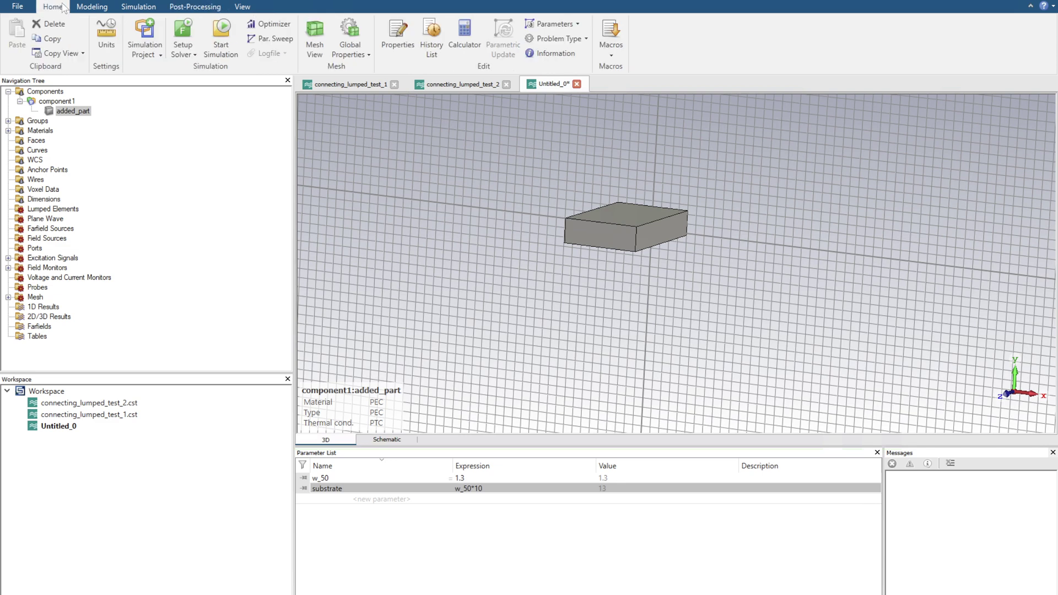